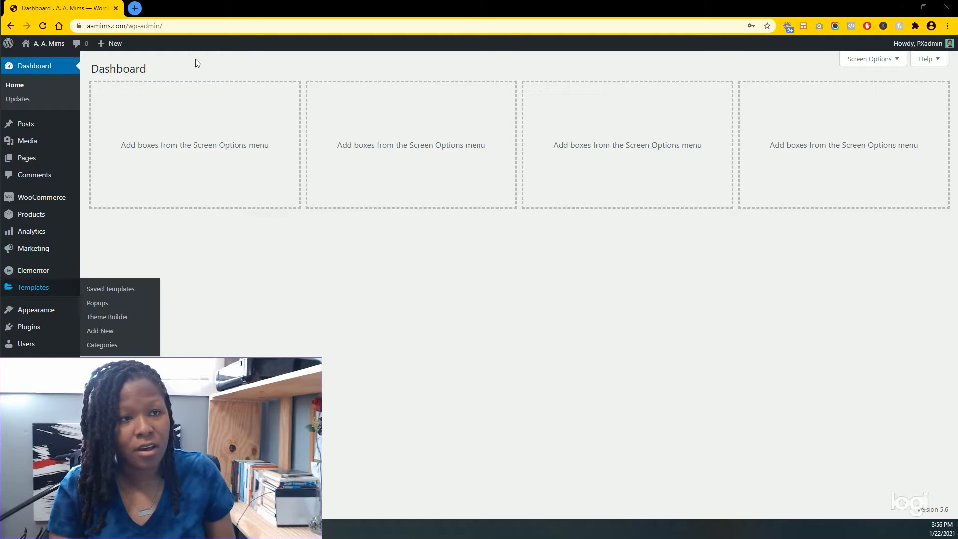
- Open the list of blog posts and start a new post
mouse_move(36, 46)
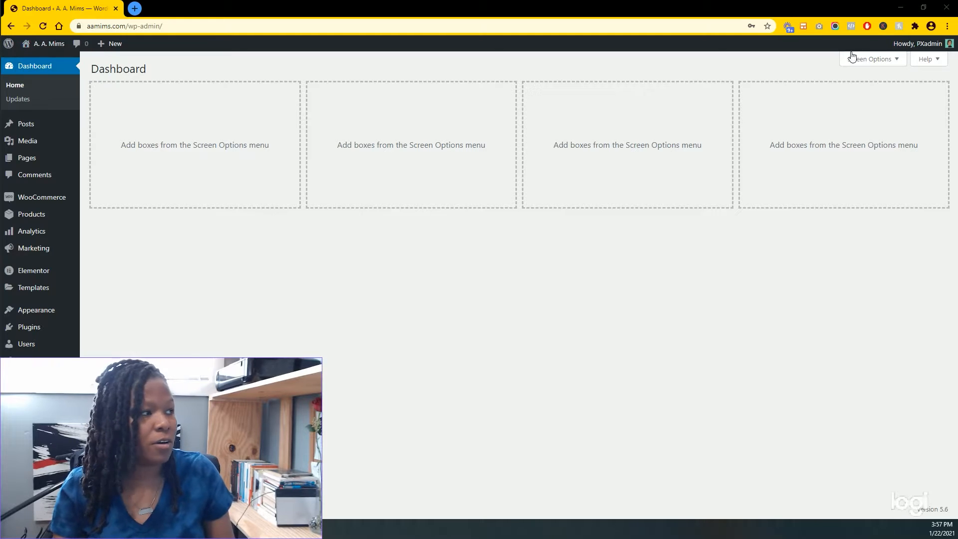
mouse_move(898, 48)
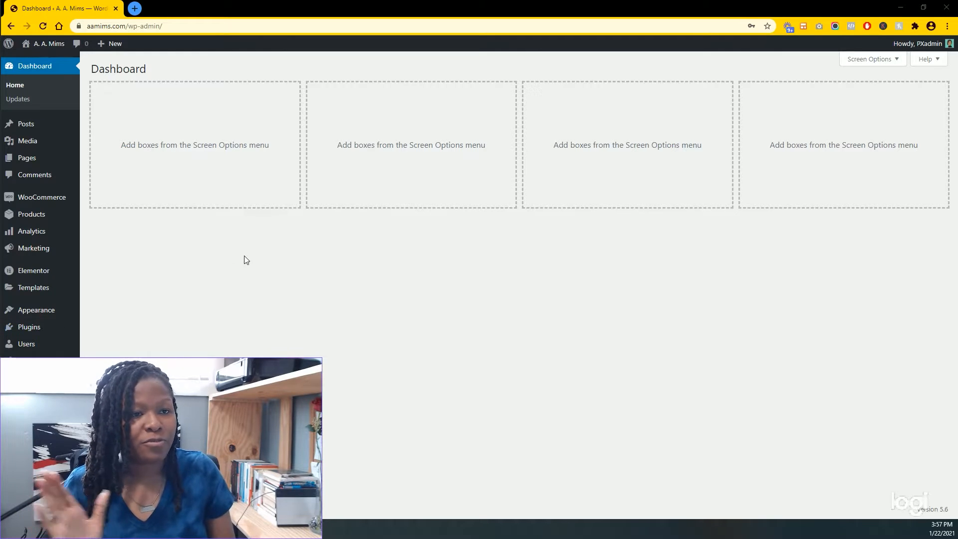
click(41, 127)
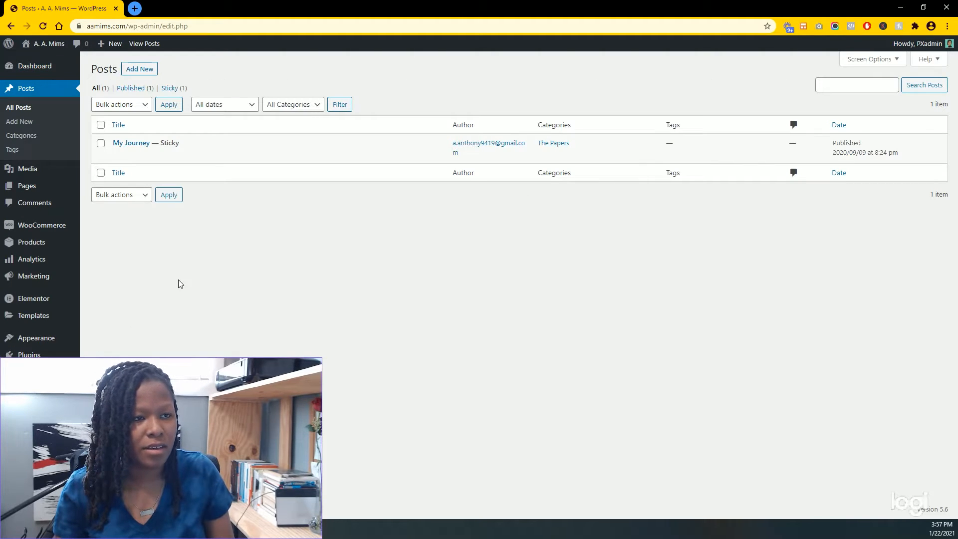
click(141, 70)
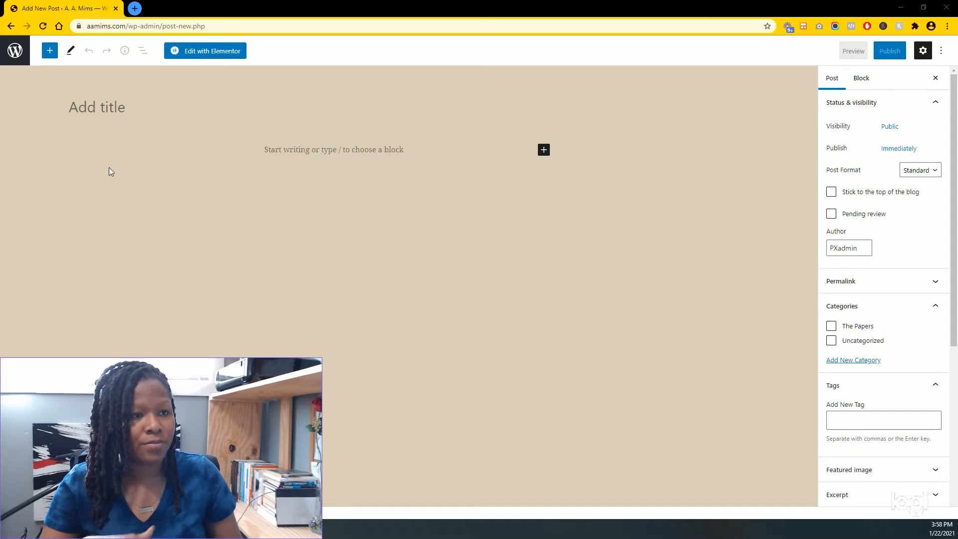
- Title the new post "10 Ways To Build Your Email List"
click(75, 107)
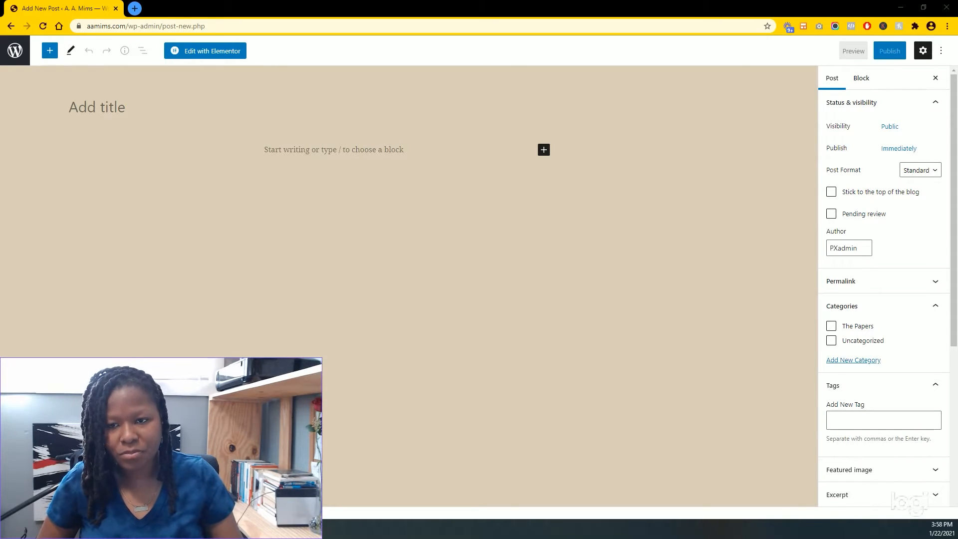
click(95, 113)
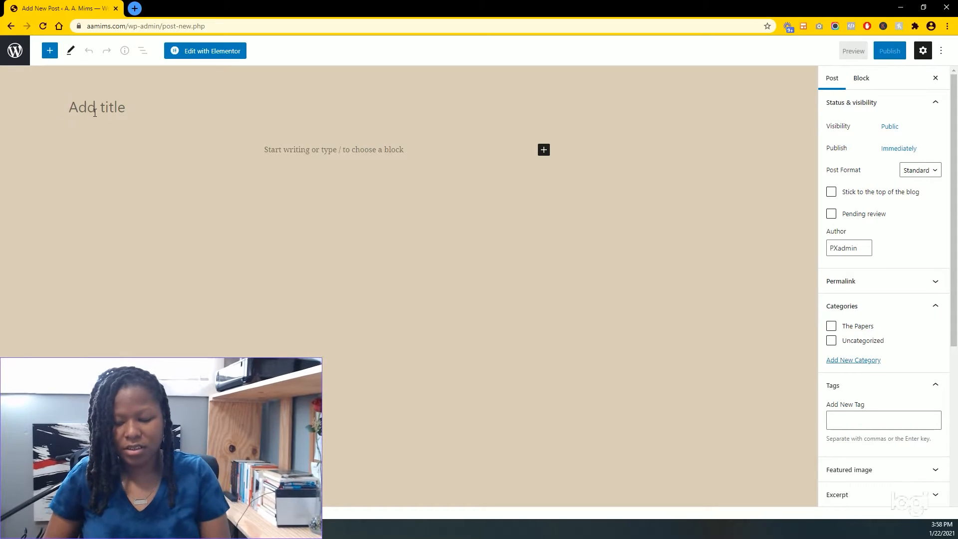
text(1)
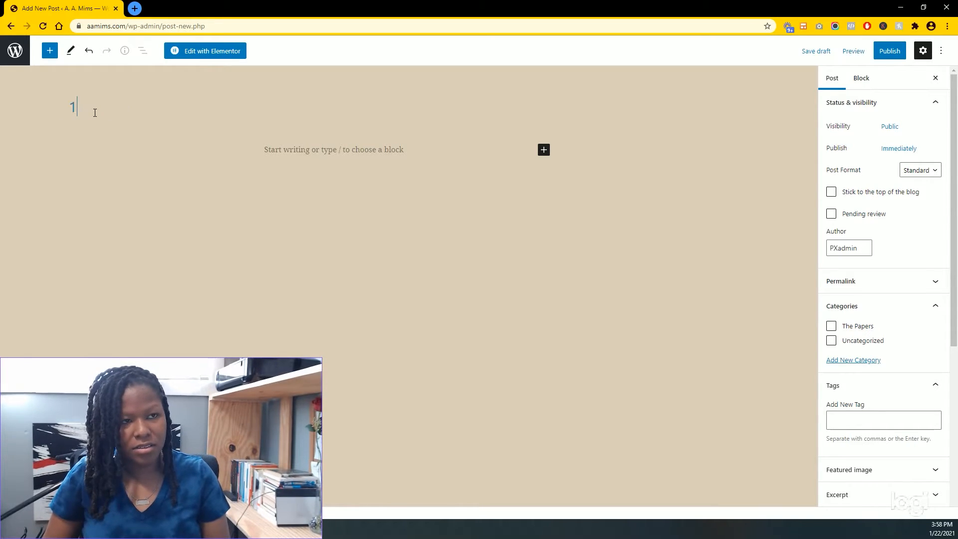
text(0 Wa)
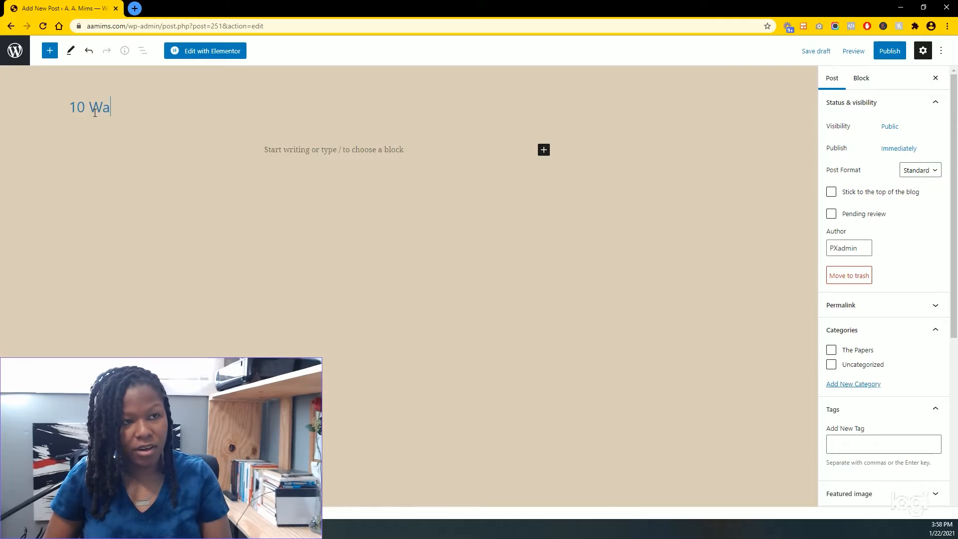
text(ys To B)
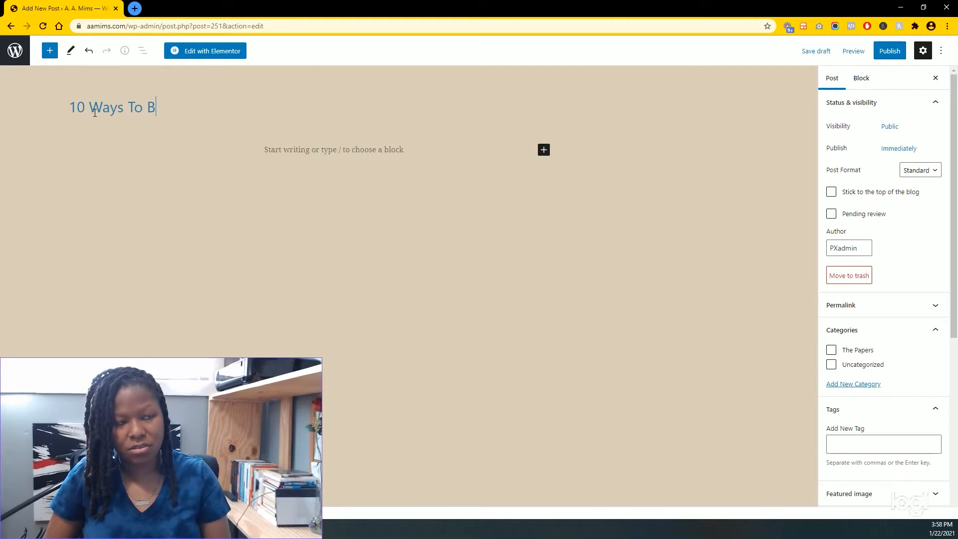
text(uild Your)
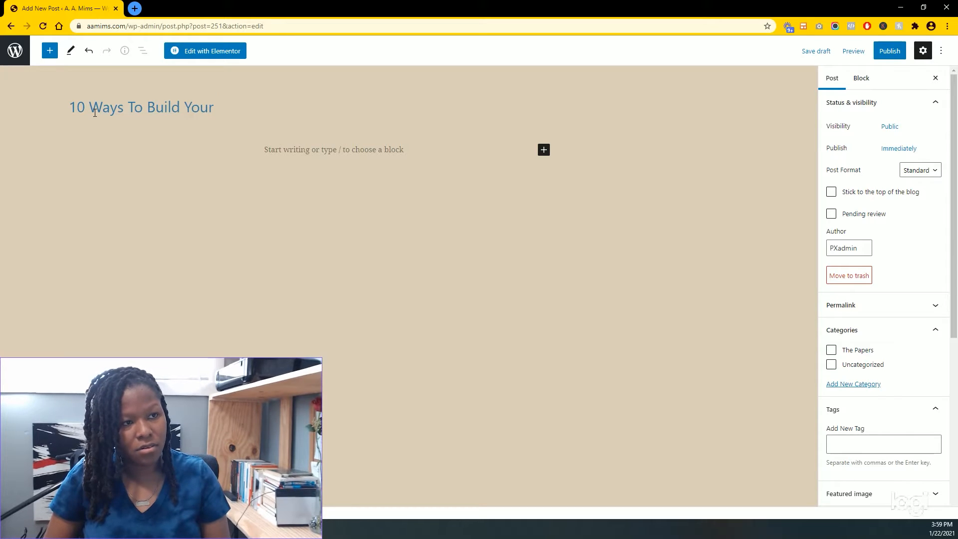
text( Email List)
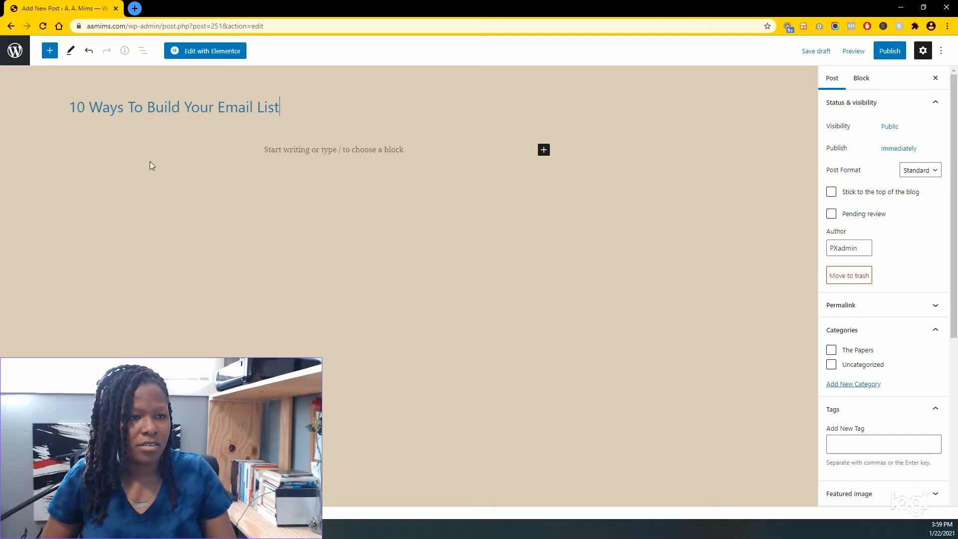
click(141, 122)
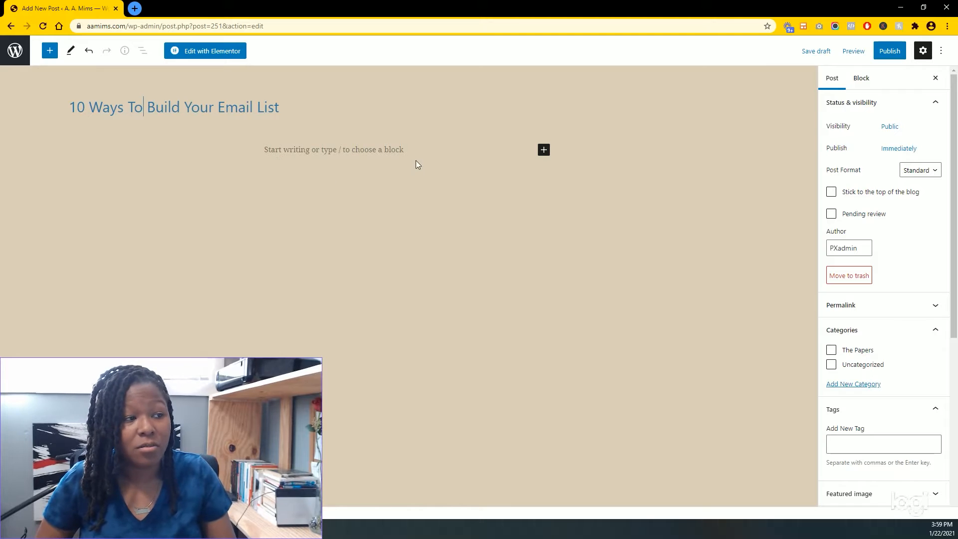
- Add an introductory paragraph block beginning "There's quite a few reasons why you might want to learn 12 things to do instead of buying email lists."
click(240, 150)
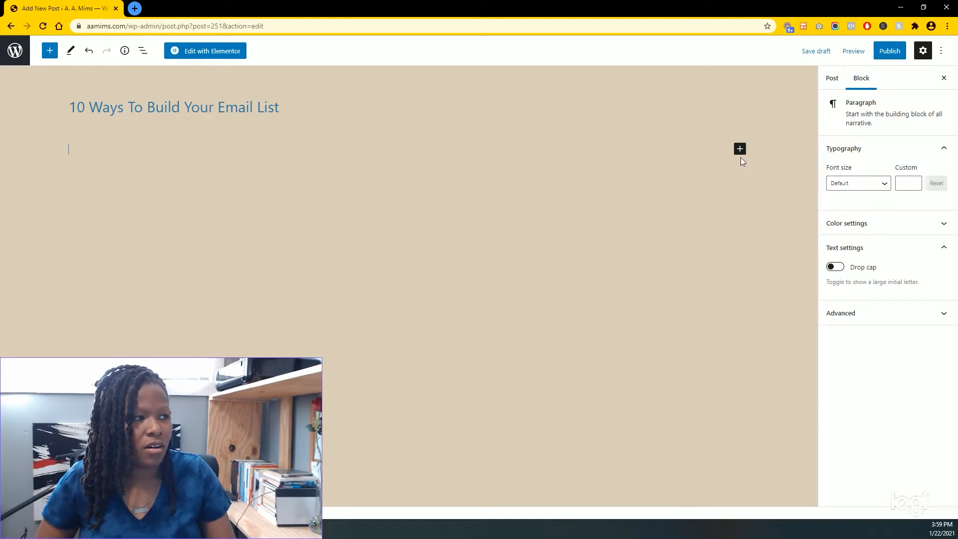
click(740, 151)
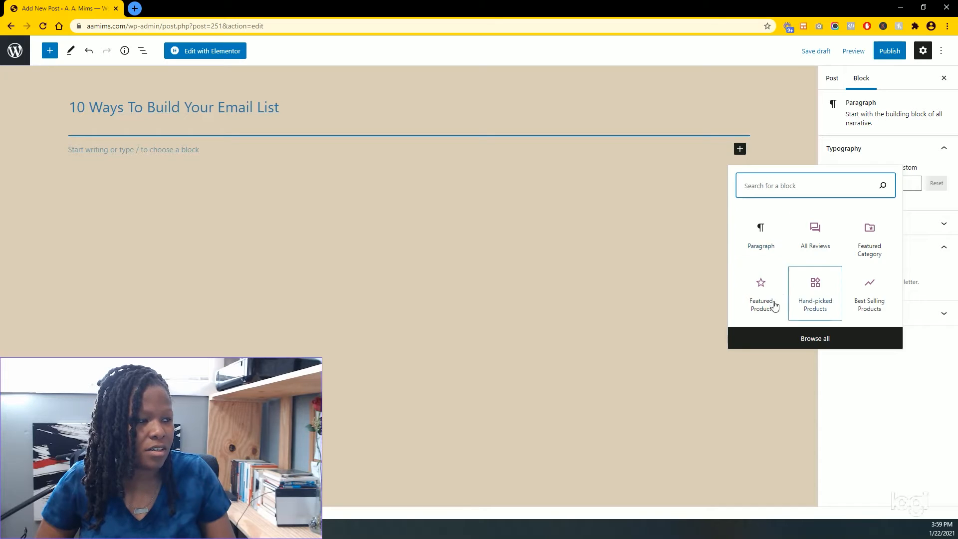
click(760, 241)
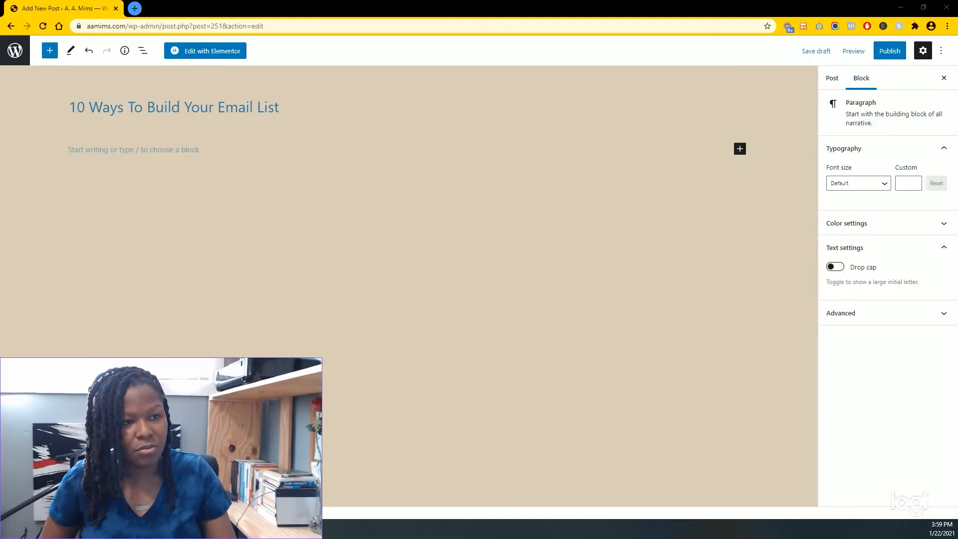
click(84, 151)
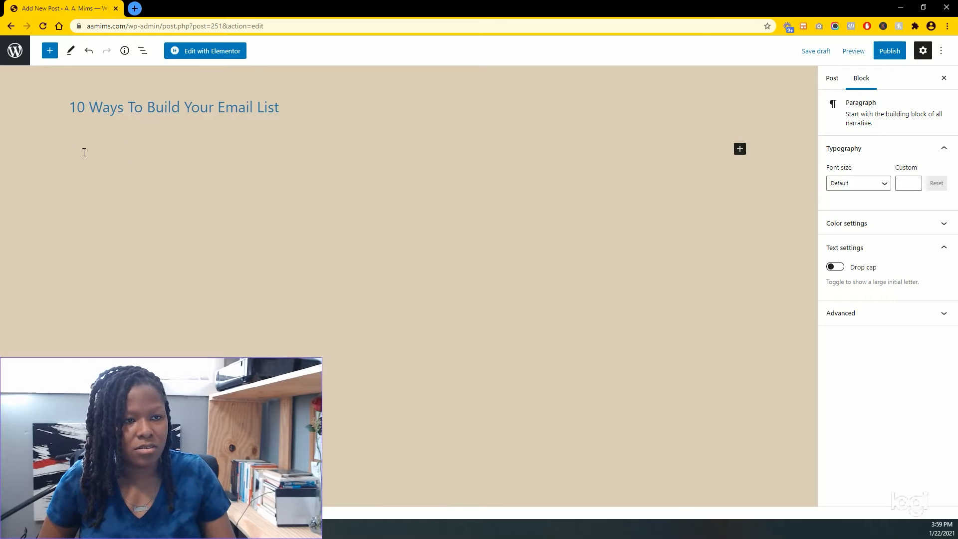
text(There's quite a few reasons why you might want to learn 12 things to do instead of buying email lists. Perhaps, you're preparing to run a sale and need to increase your email list before the sales launch, or maybe you're just starting your business and have no one to sell to.)
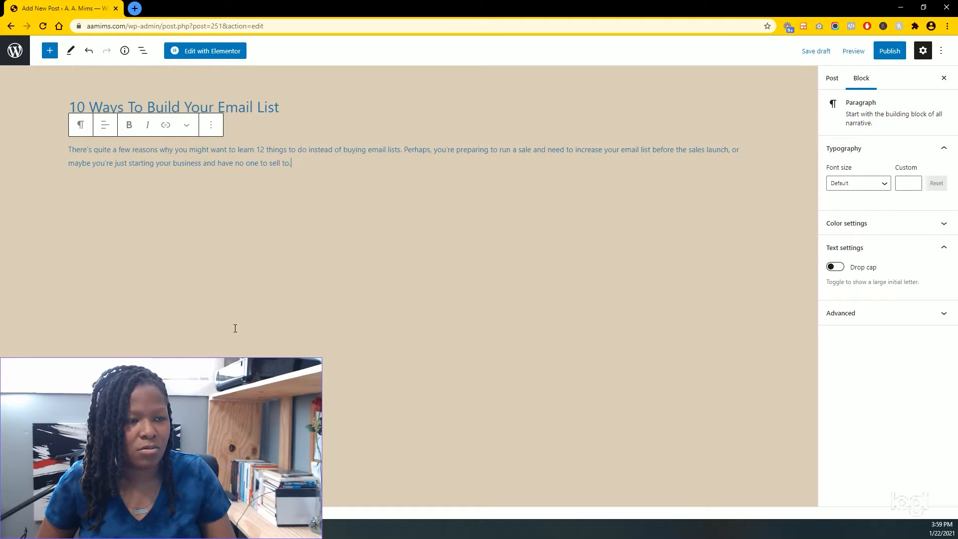
click(82, 133)
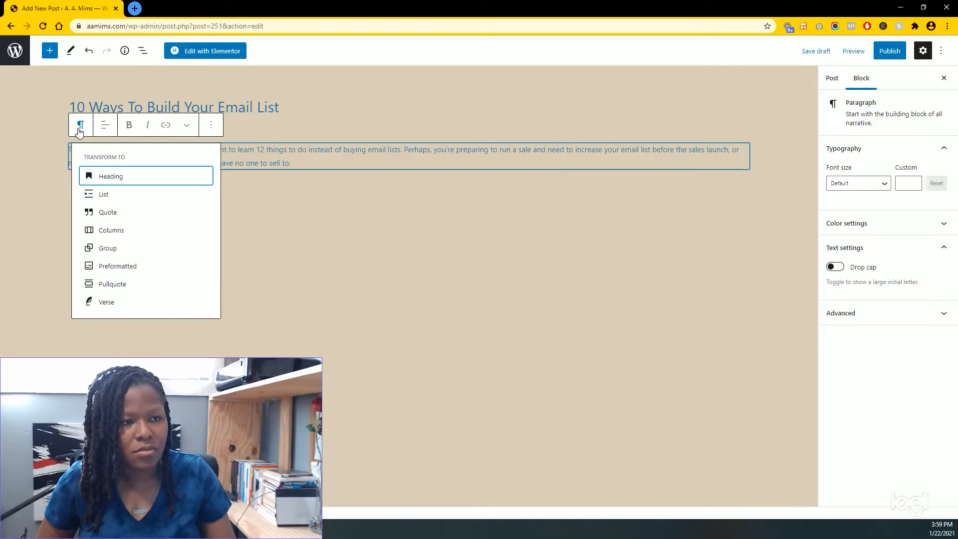
click(255, 162)
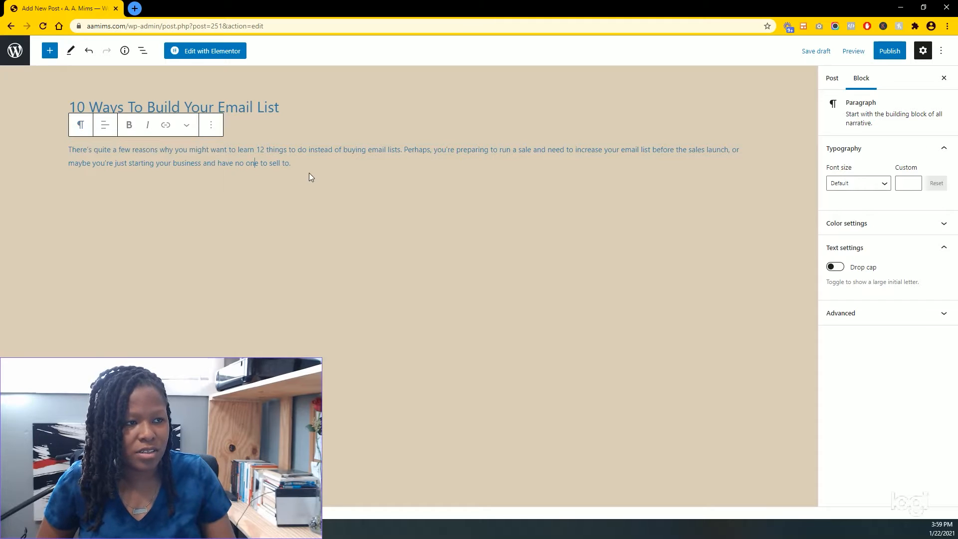
drag(295, 166, 61, 151)
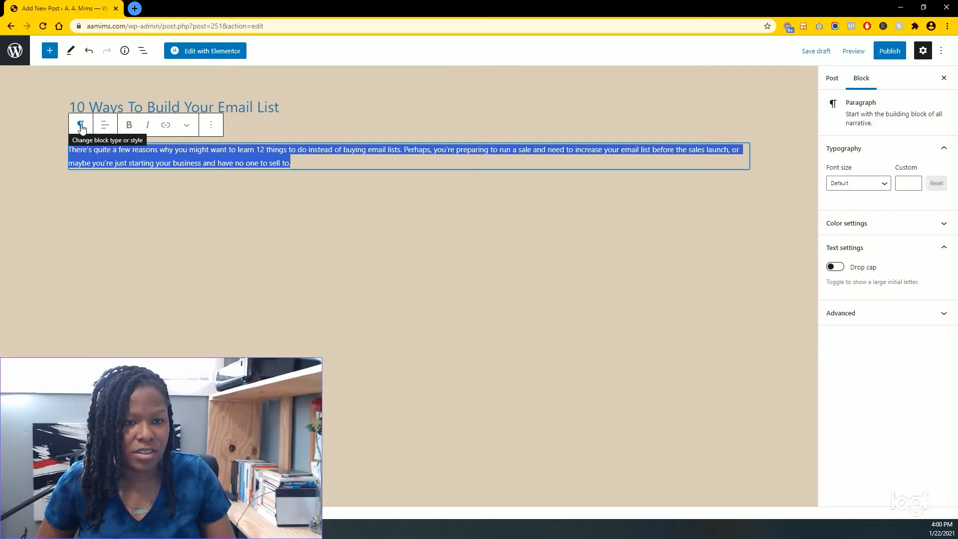
click(318, 172)
- Add the line "Ask For The Email Address" below the introductory paragraph and transform it into a heading block
click(342, 181)
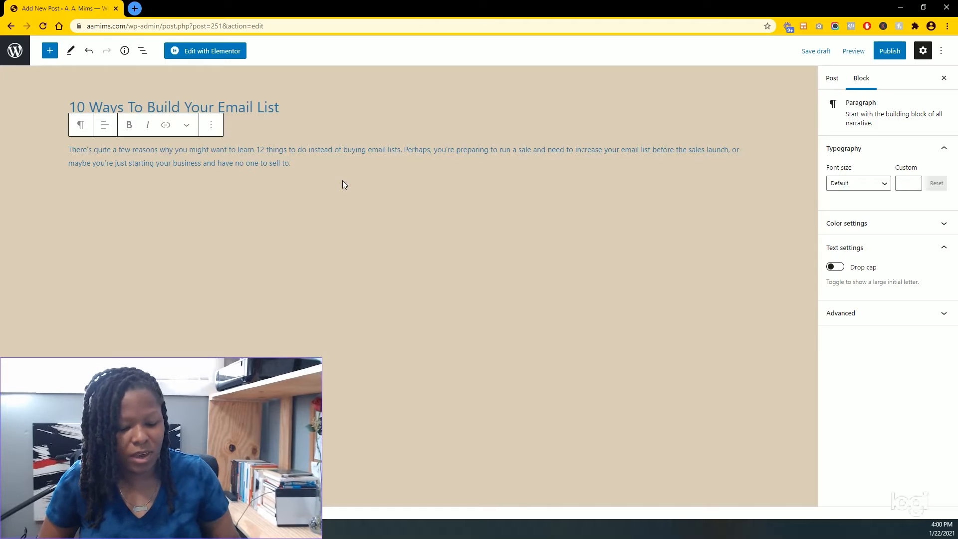
key(Return)
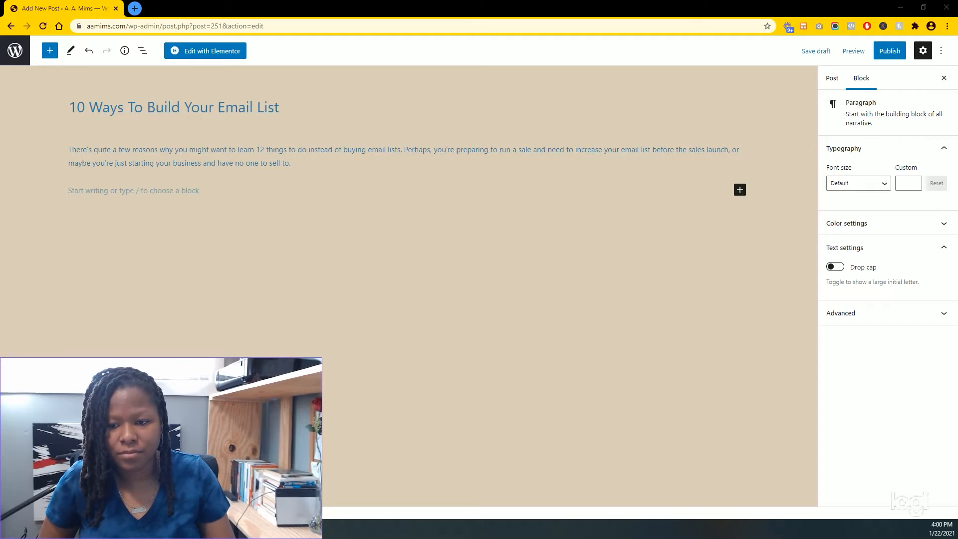
click(96, 191)
text(Ask For The Email Address)
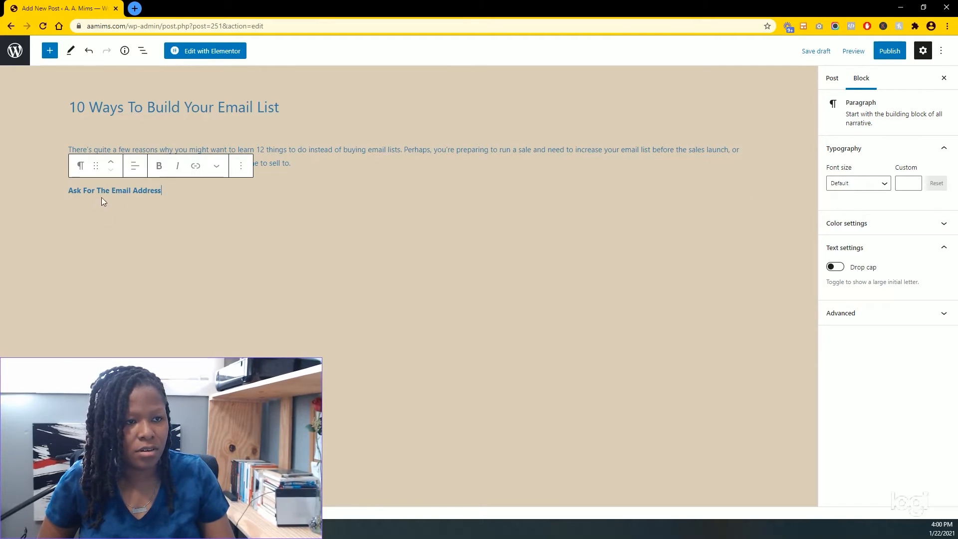
key(ctrl+a)
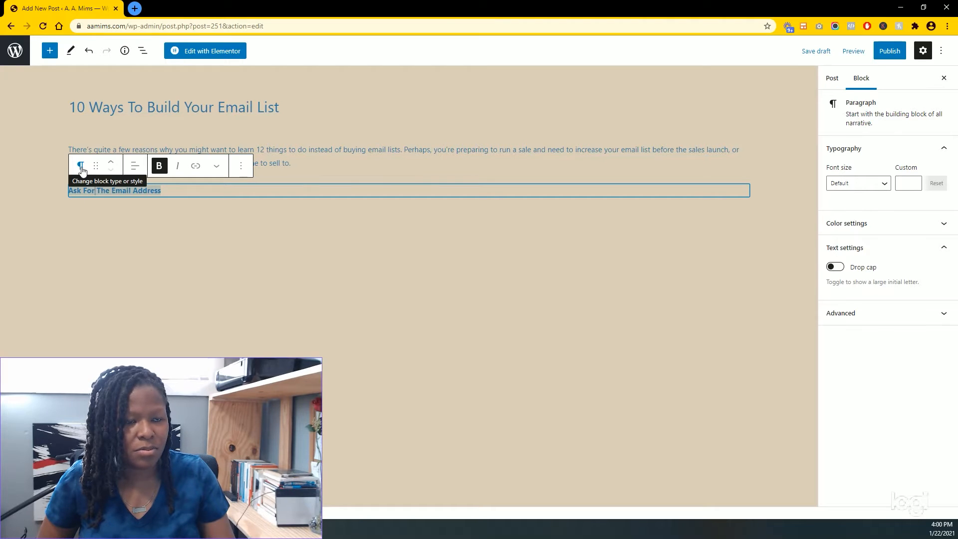
click(81, 168)
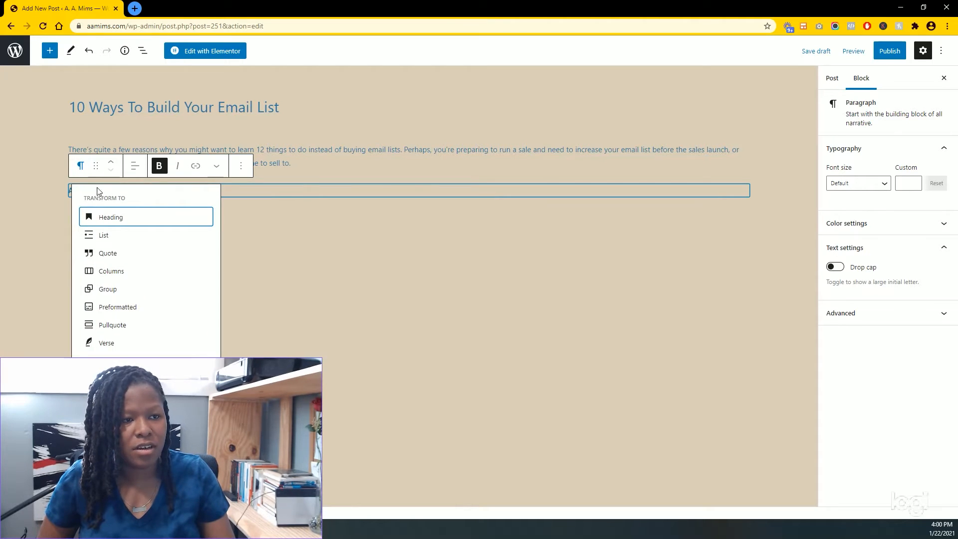
click(113, 219)
click(75, 207)
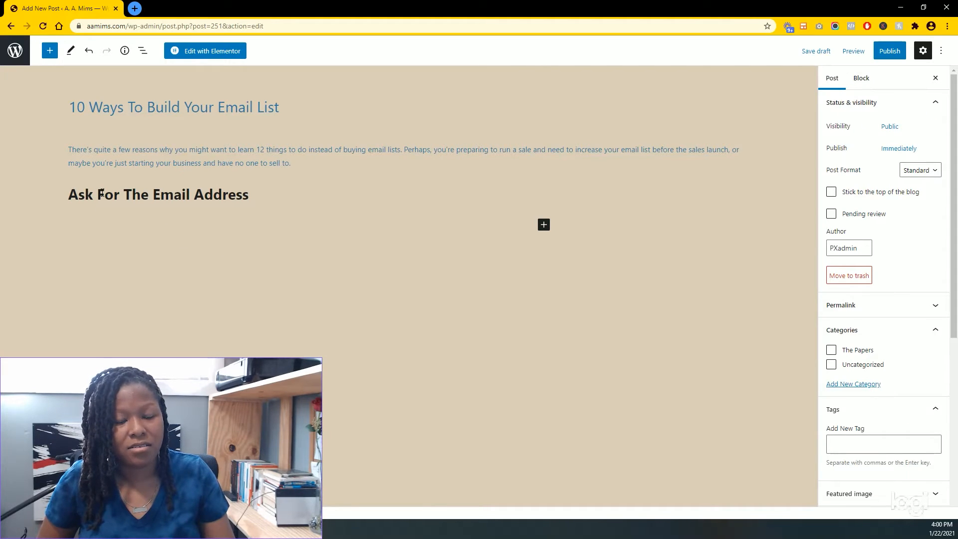
- Add a paragraph block under the heading with the text beginning "As the saying goes, 'Closed mouths don't get fed.'"
click(543, 224)
click(559, 303)
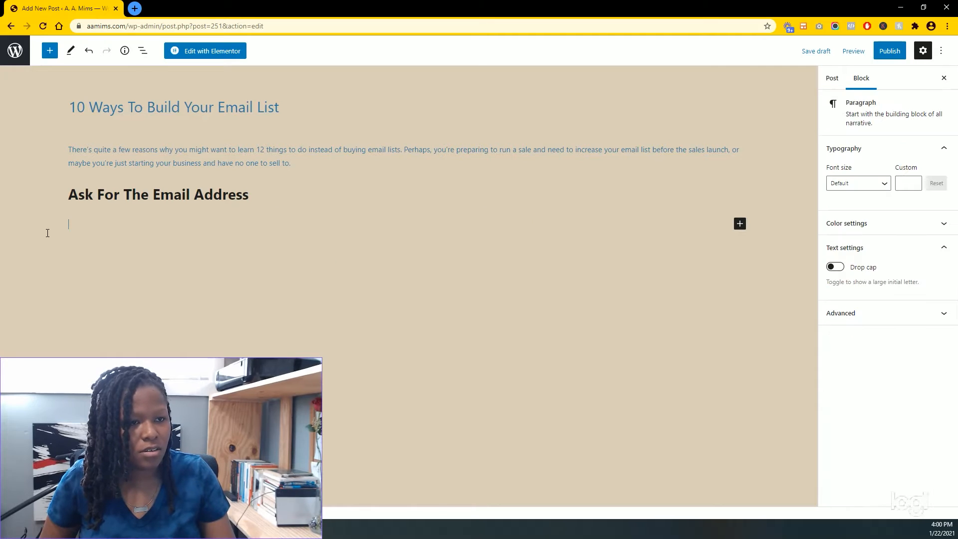
text(As the saying goes, "Closed mouths don’t get fed." There’s no better way to get someone’s email address other than asking for it. Now, in business, there are several ways to ask for the email address – and we’ll cover it. BUT, you must ask for the email! Businesses that buy email lists don’t ask permission. YOU as a business owner should get permission and here are a few examples of how to ask for the email address to build your email list.)
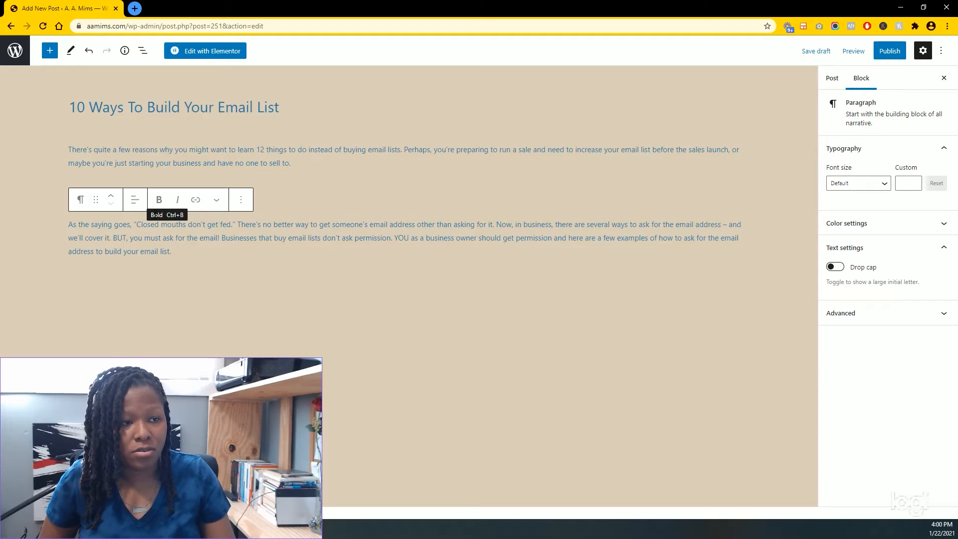
click(50, 225)
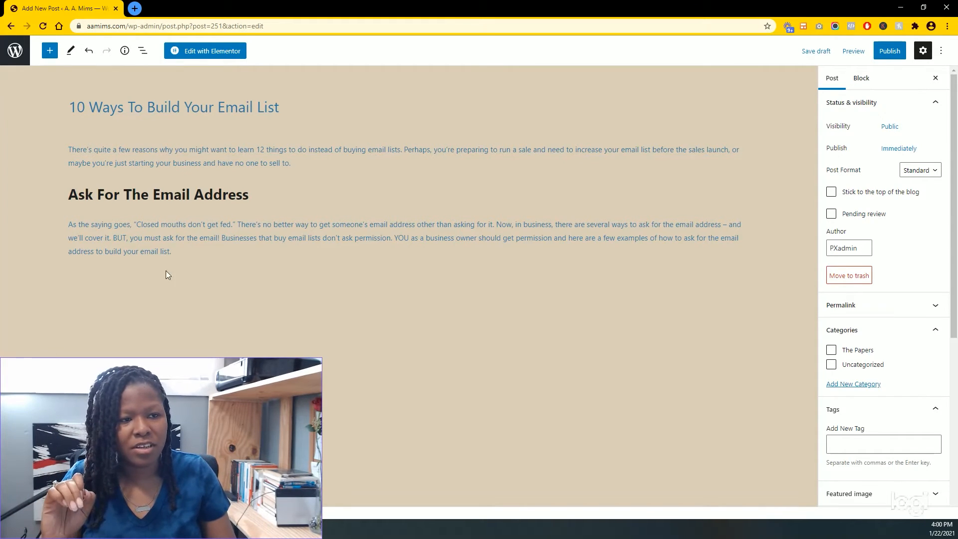
- Replace the three body blocks with the copied article text and remove the leftover heading at its end
mouse_move(117, 214)
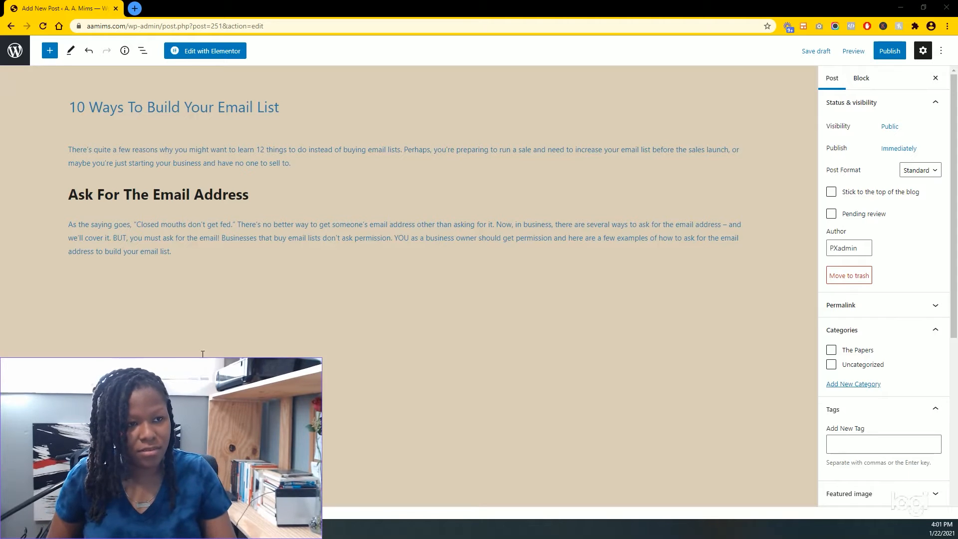
drag(172, 251, 25, 146)
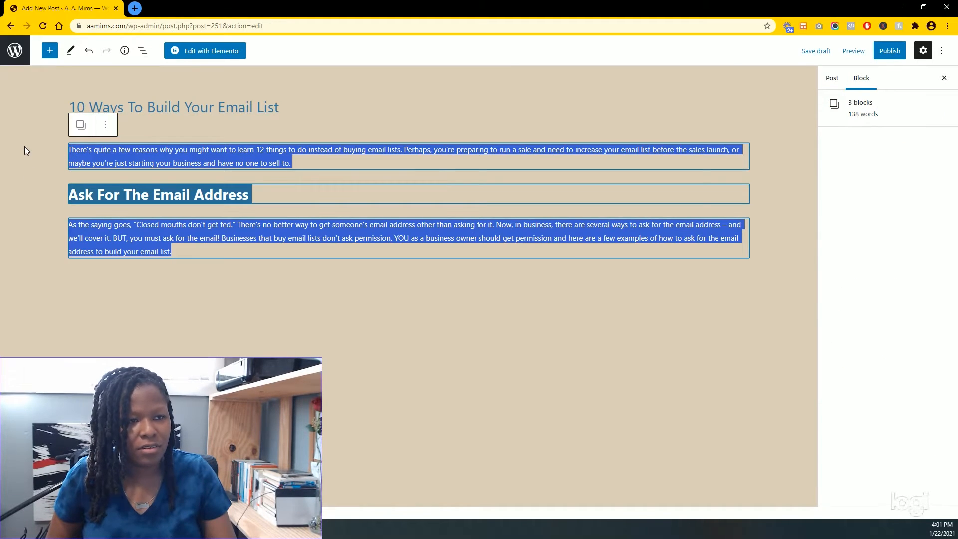
key(ctrl+v)
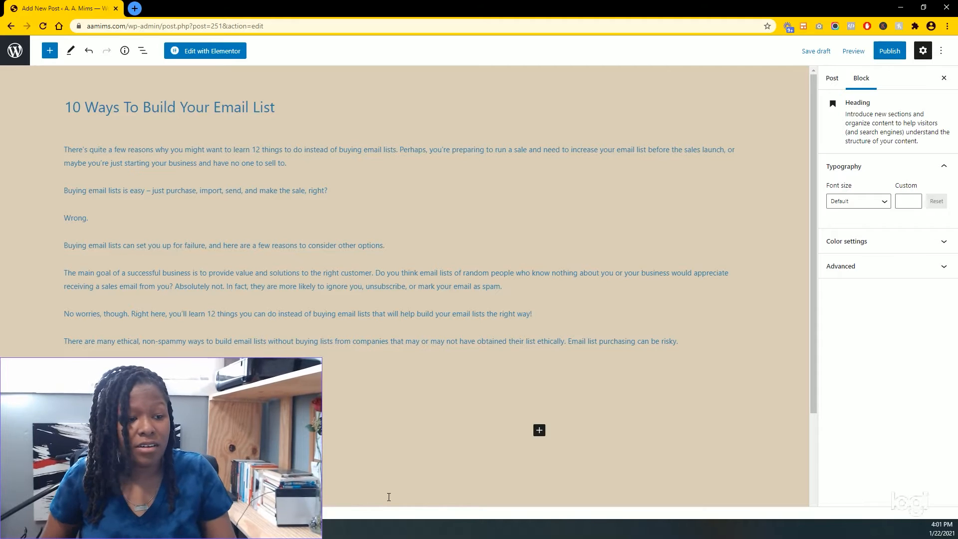
drag(225, 400, 65, 399)
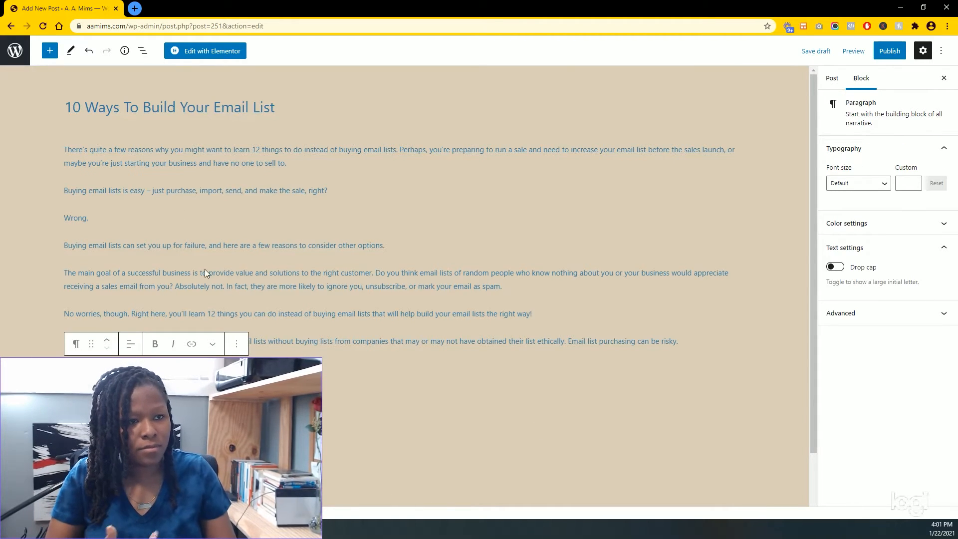
click(202, 253)
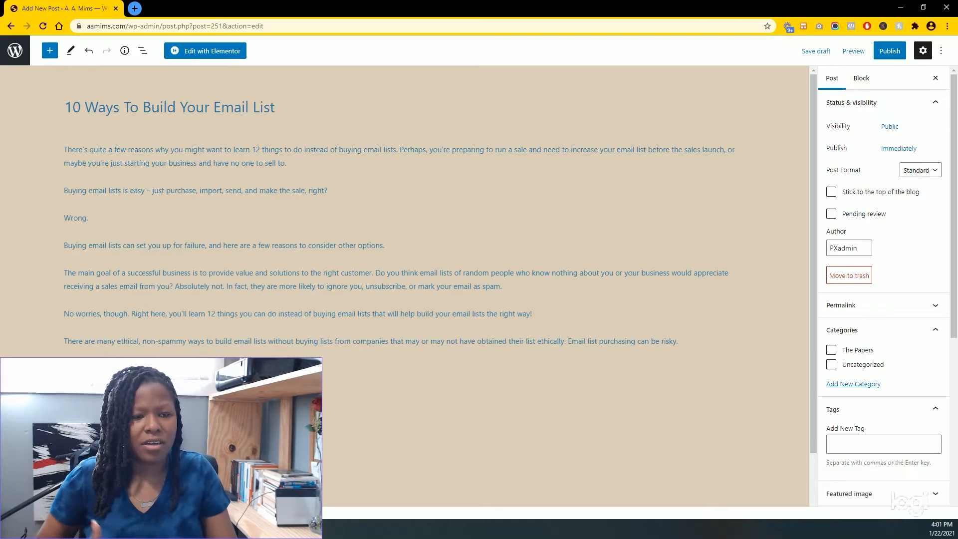
click(209, 368)
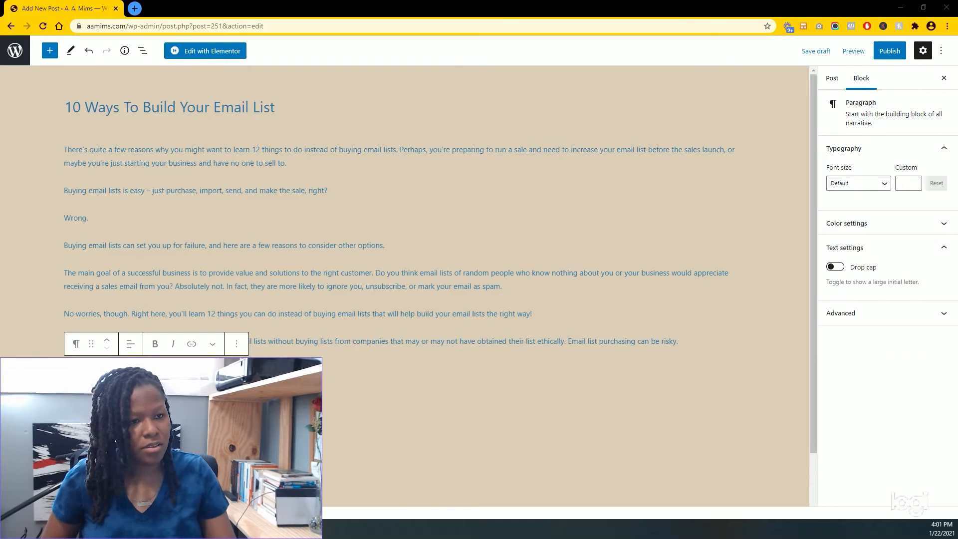
- Insert the line "Host a Webinar" below the "Wrong." paragraph and transform it into a heading block
click(143, 289)
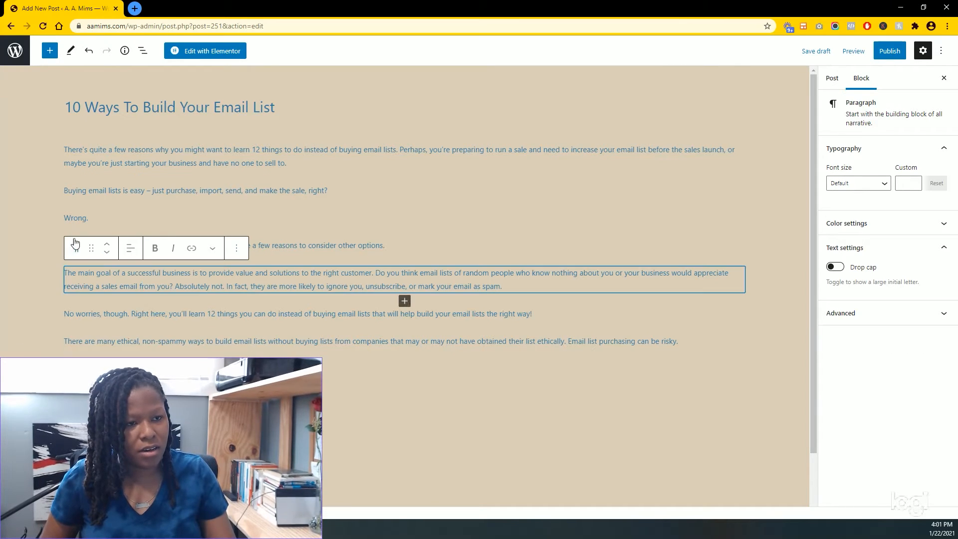
click(78, 220)
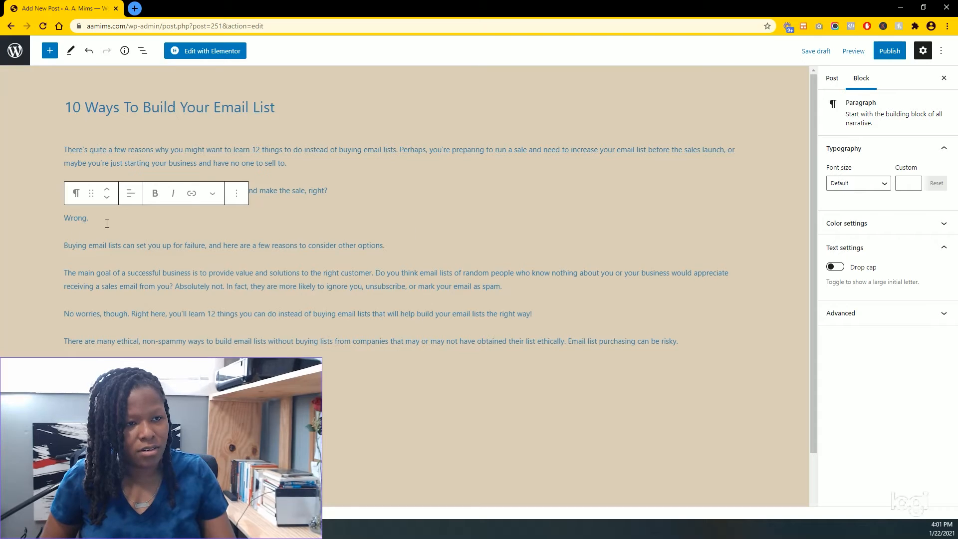
key(Return)
text(Host a Webinar)
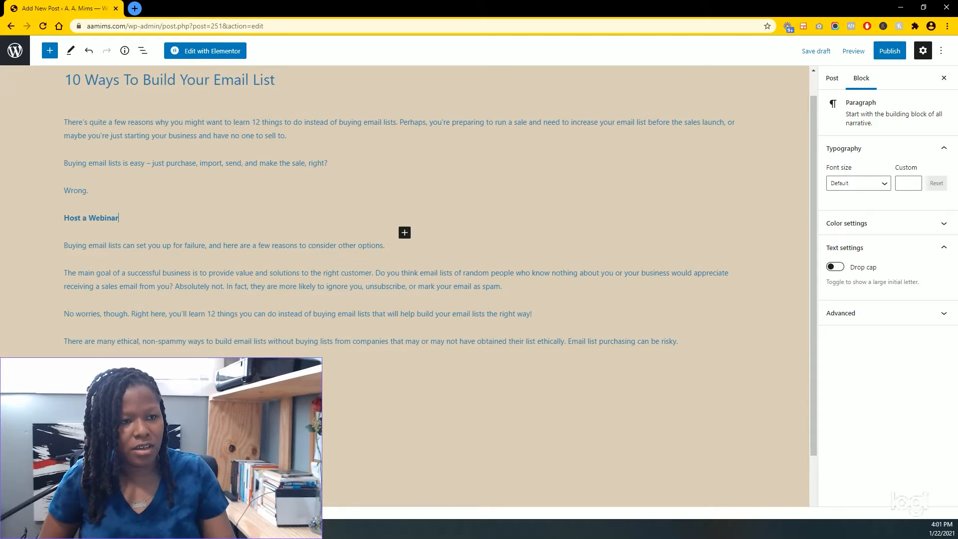
click(76, 193)
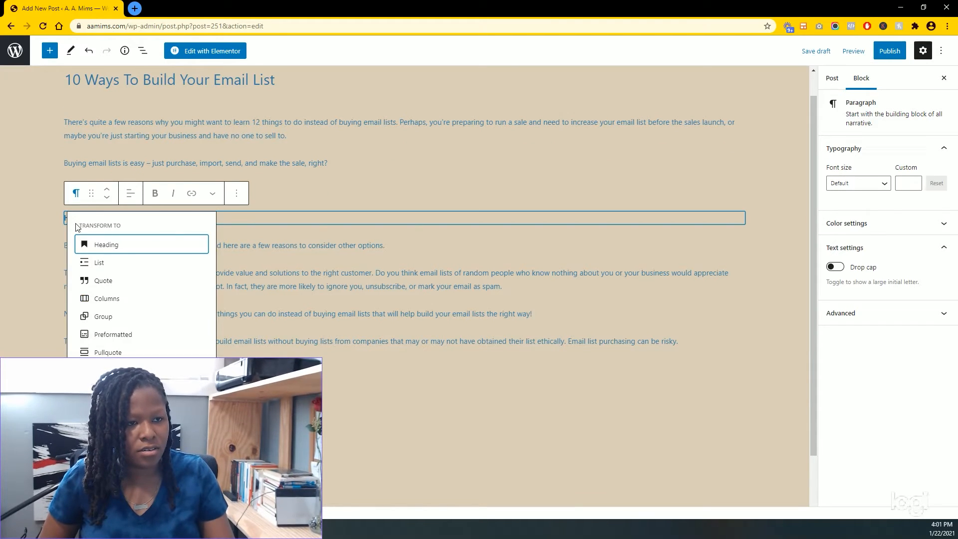
click(113, 245)
click(201, 344)
scroll(349, 399, up, 1)
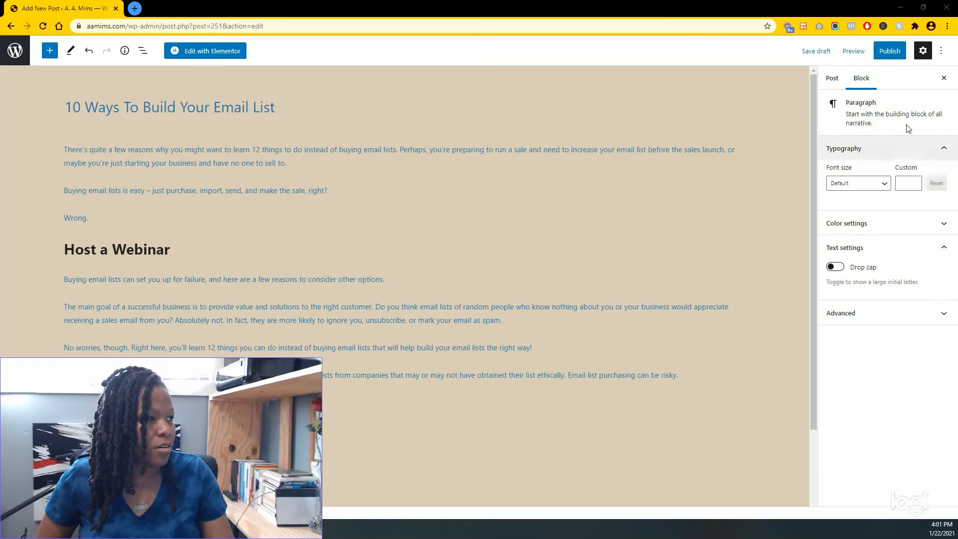
click(944, 77)
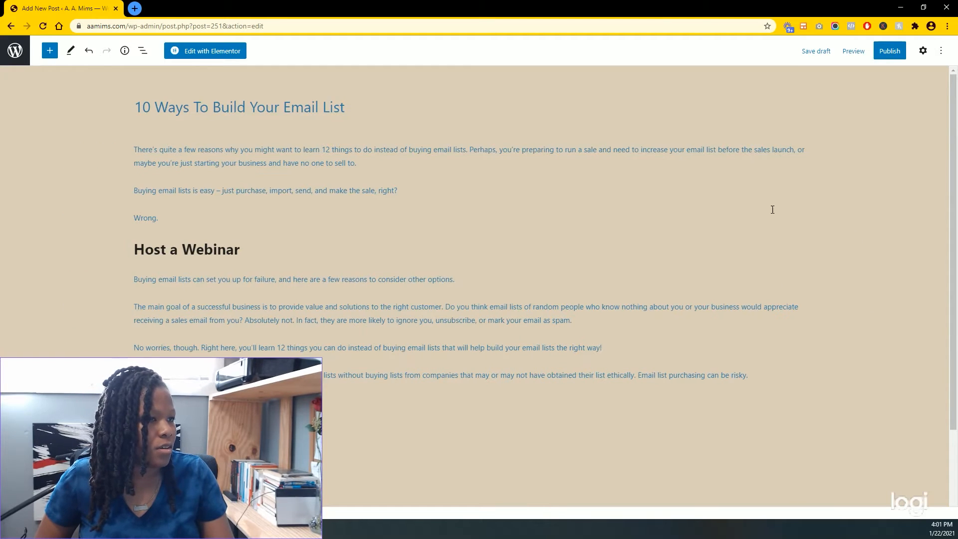
click(939, 54)
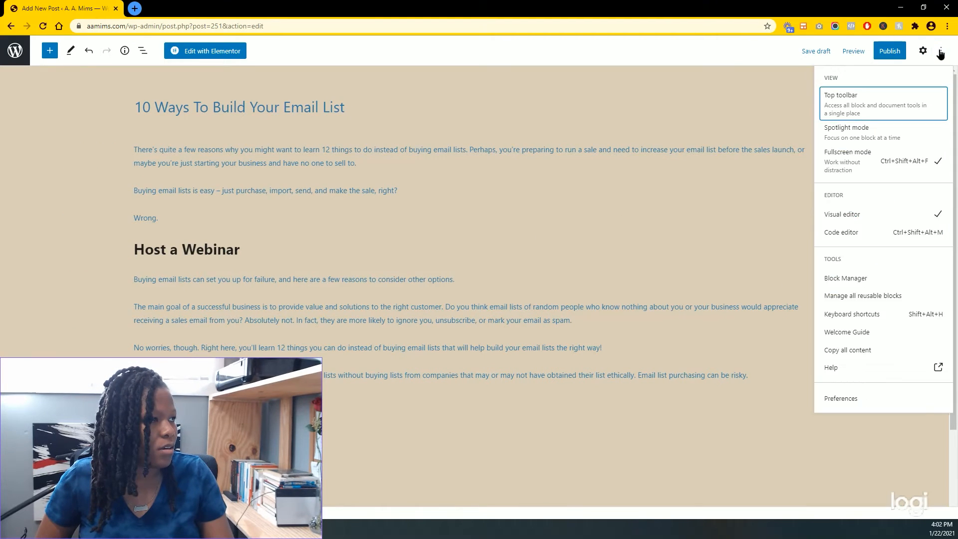
click(940, 54)
click(923, 51)
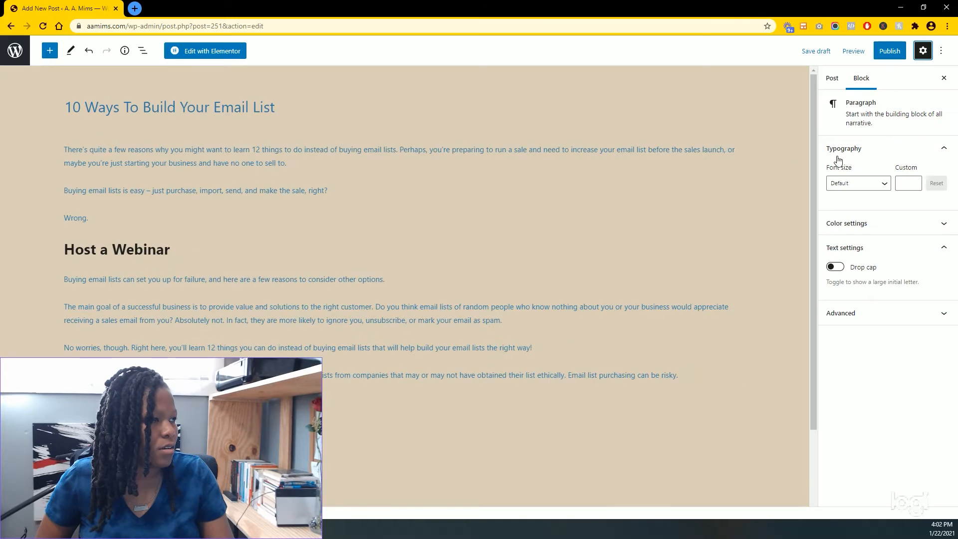
- Assign the post to the category "The Papers" in the post settings
click(829, 77)
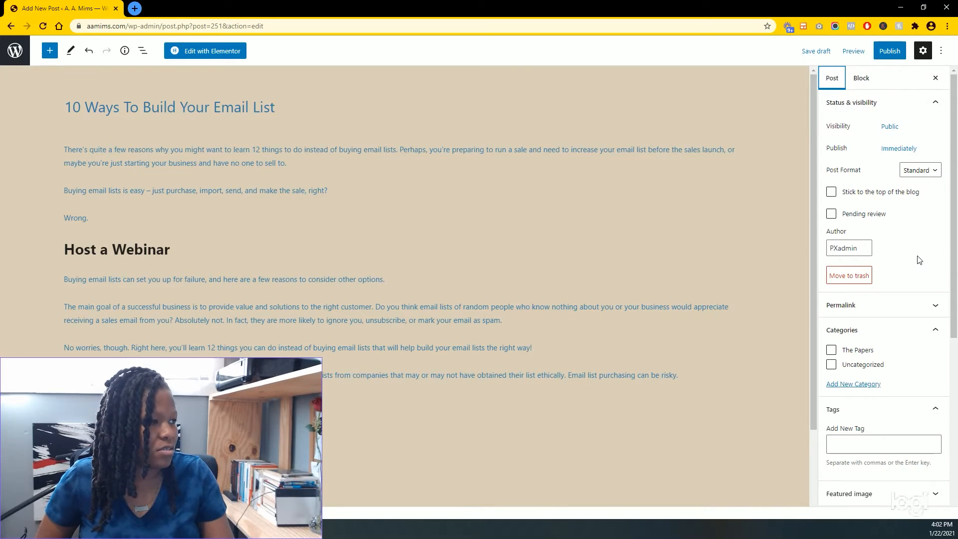
scroll(919, 260, down, 4)
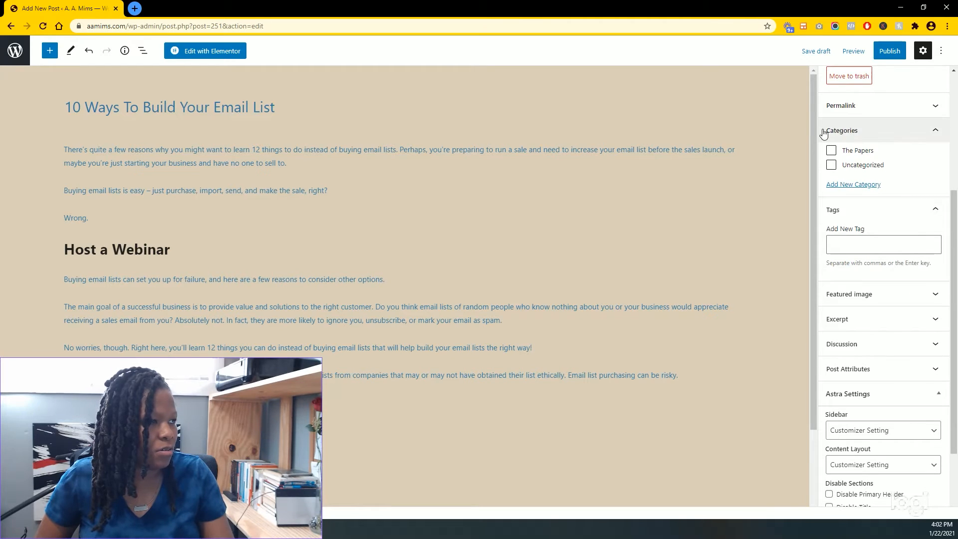
click(861, 154)
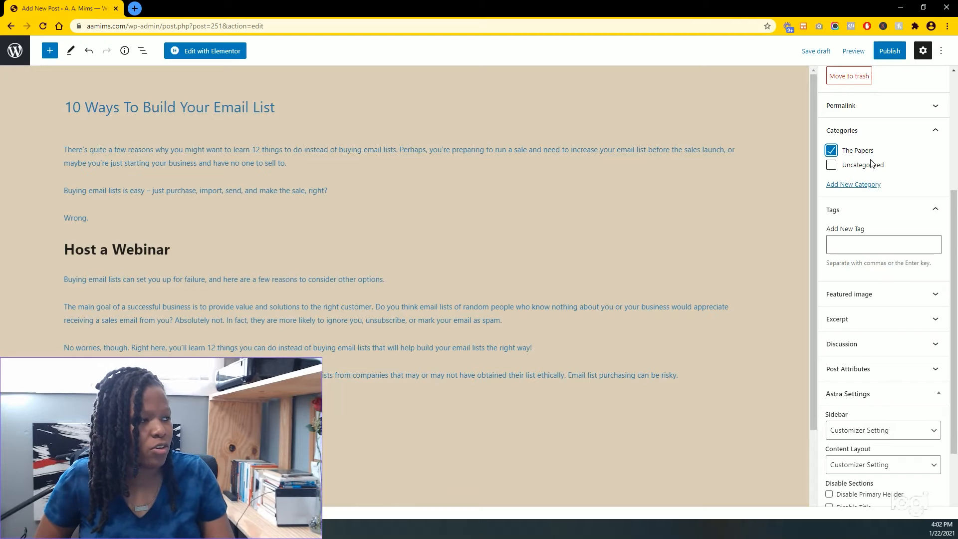
- Draft a new category named "Email Marketing" without a parent category, and clear its name again
click(847, 188)
click(847, 188)
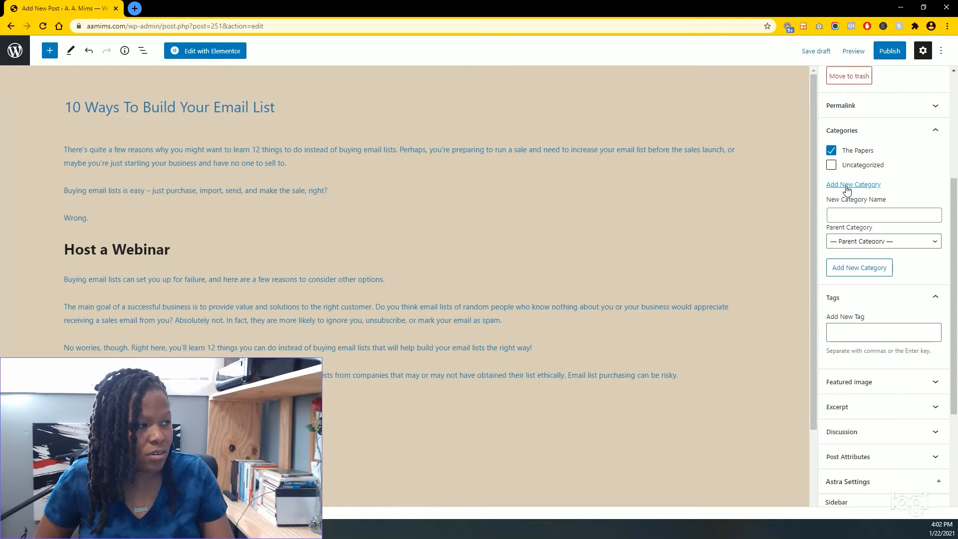
click(844, 212)
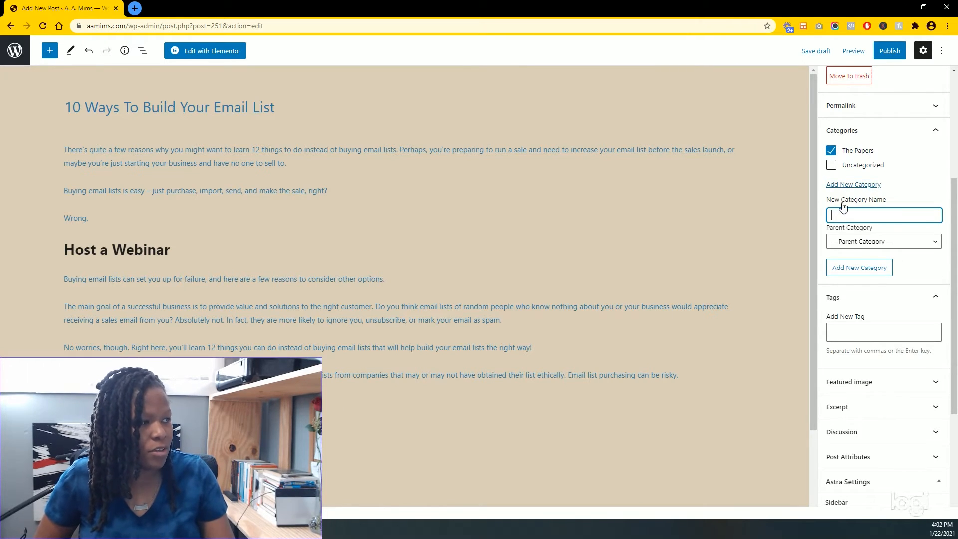
text(E)
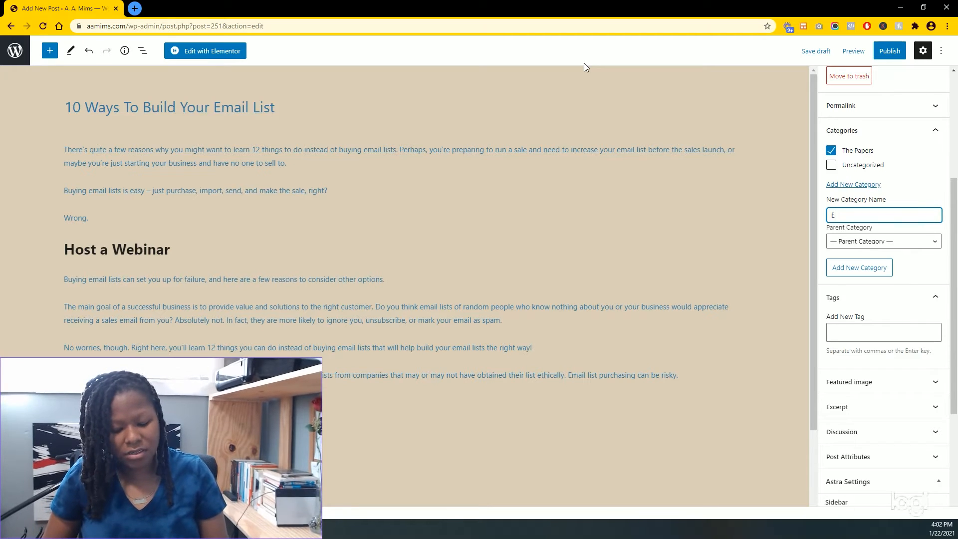
text(mail MAr)
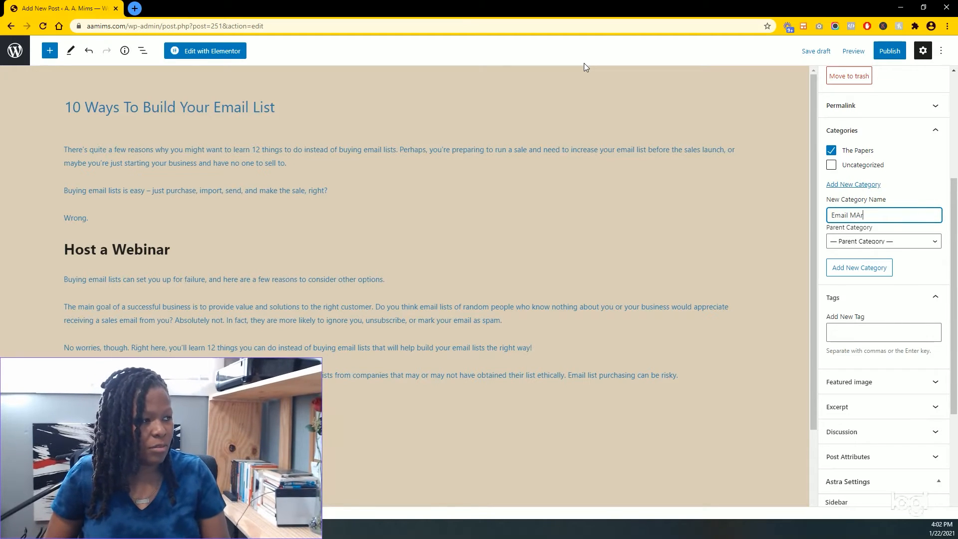
text(keting)
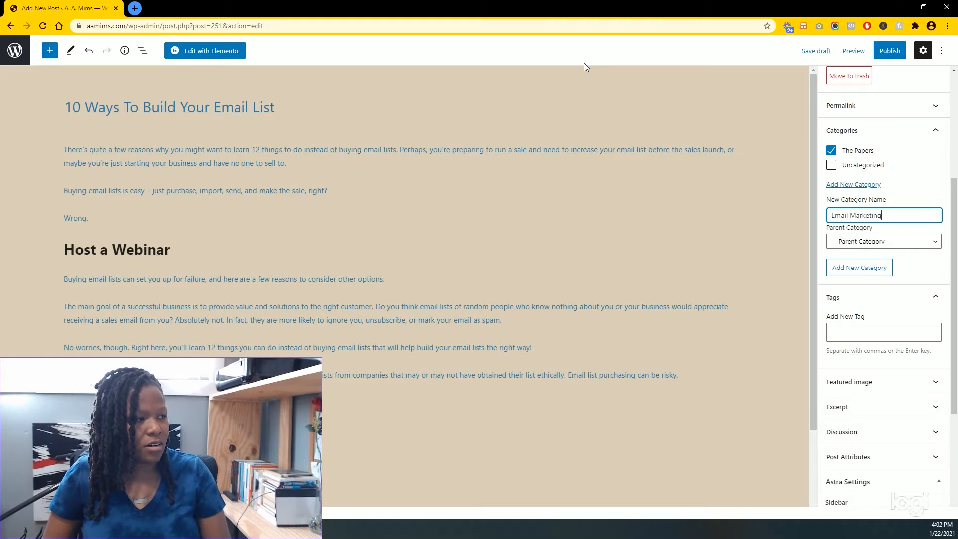
click(868, 244)
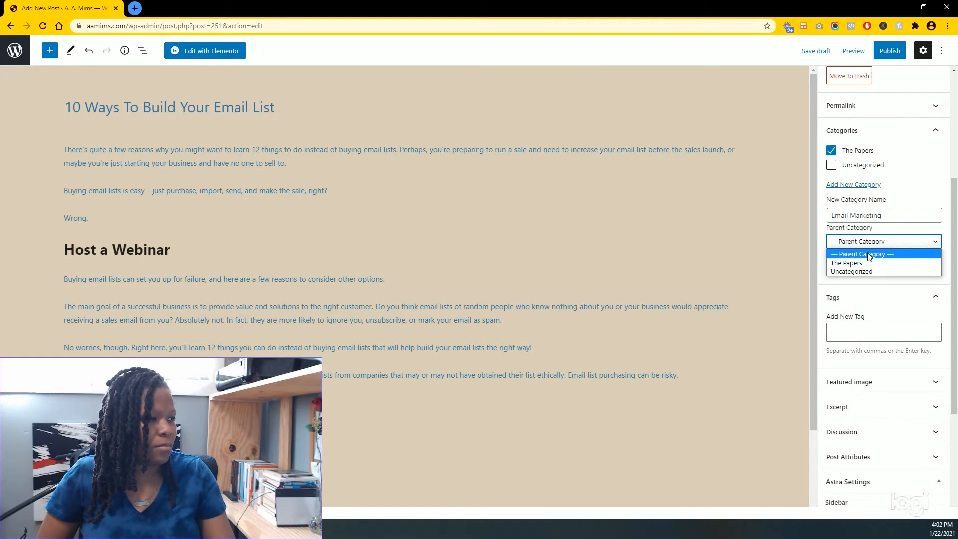
click(867, 254)
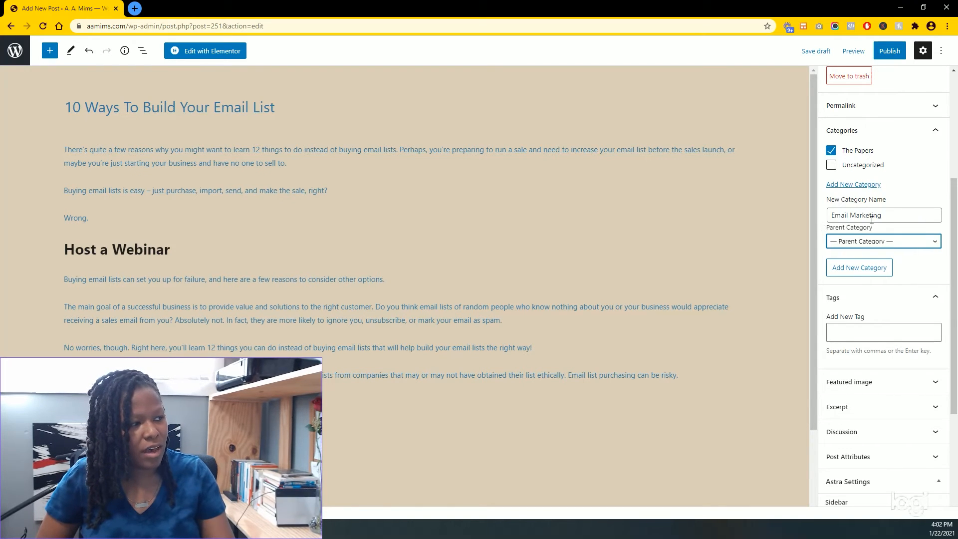
click(872, 245)
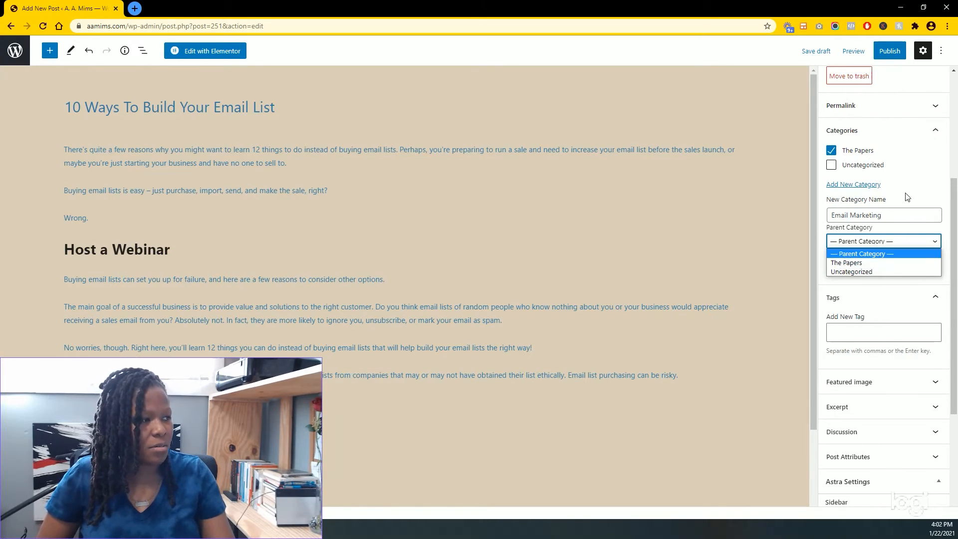
click(863, 252)
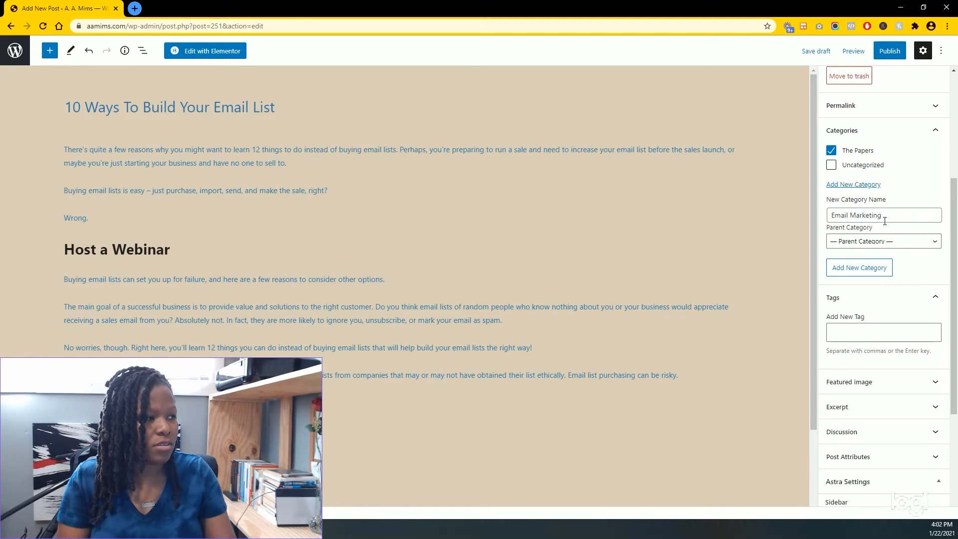
drag(879, 215, 816, 211)
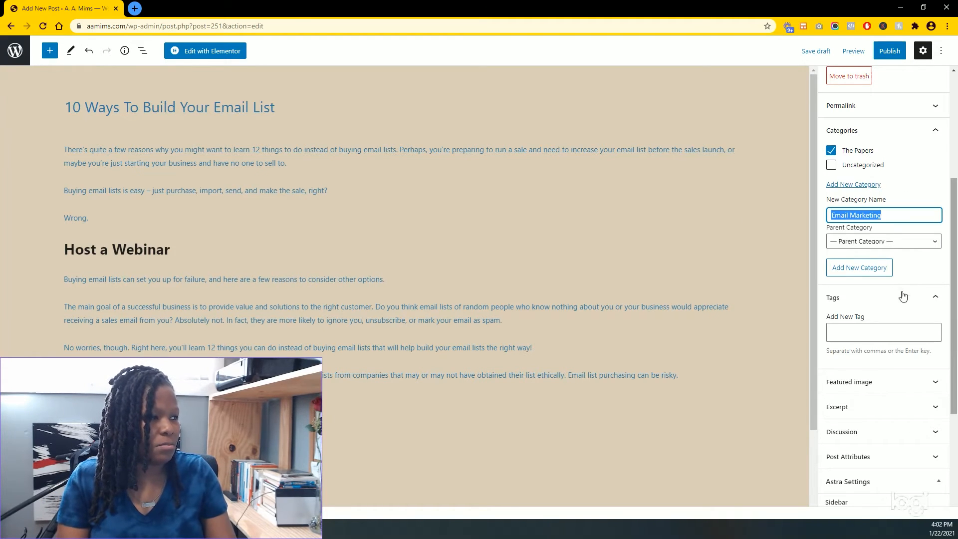
key(BackSpace)
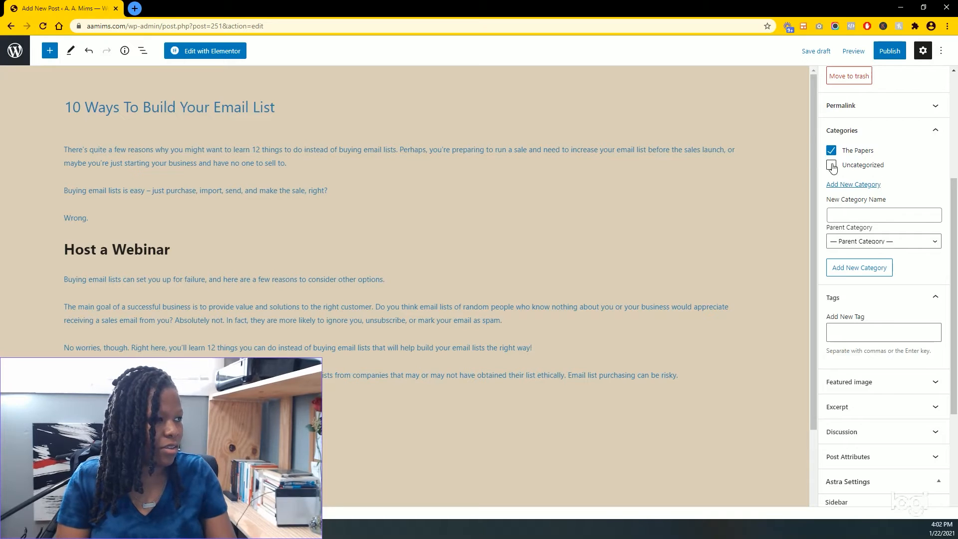
- Add the tags "Sales" and "Active Campaign" to the post
scroll(848, 261, up, 3)
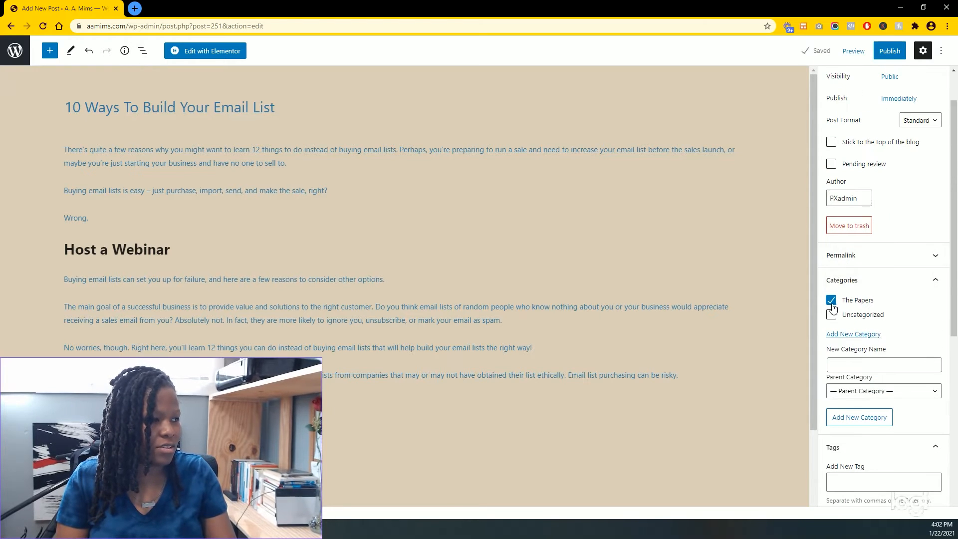
scroll(868, 367, down, 5)
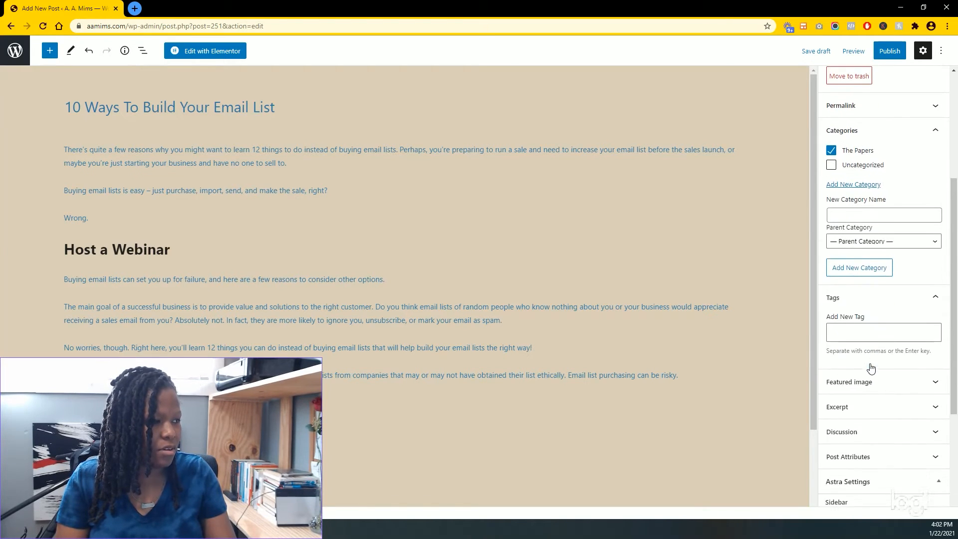
scroll(829, 193, up, 3)
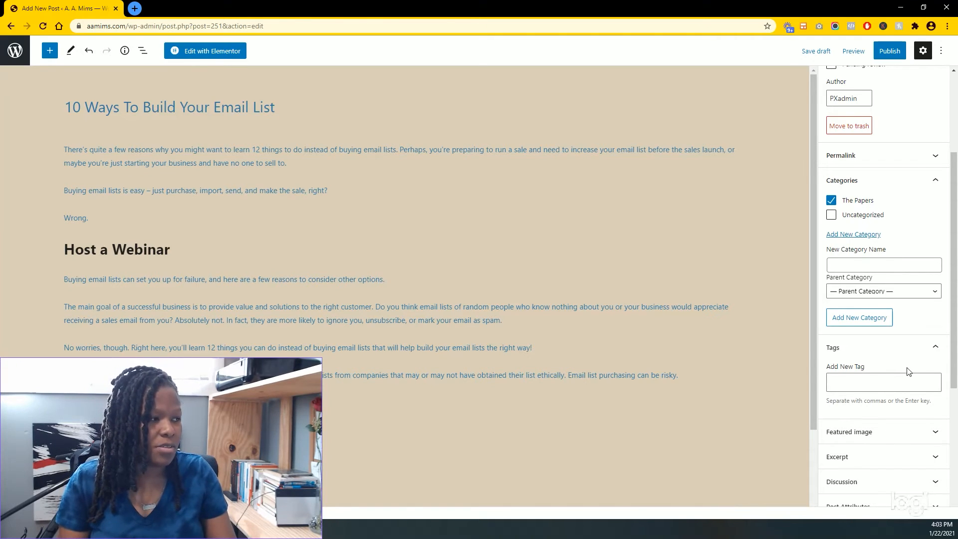
scroll(838, 373, down, 2)
scroll(838, 373, down, 1)
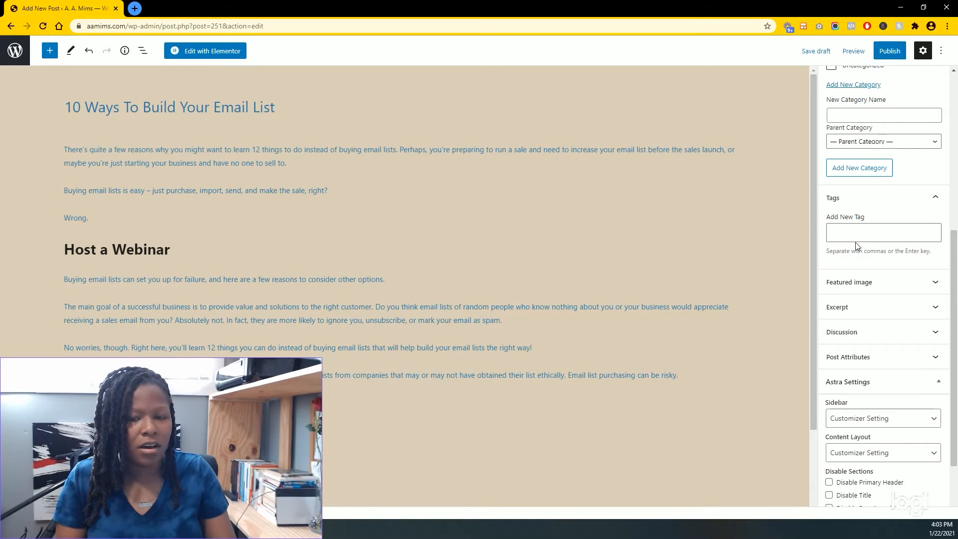
click(852, 232)
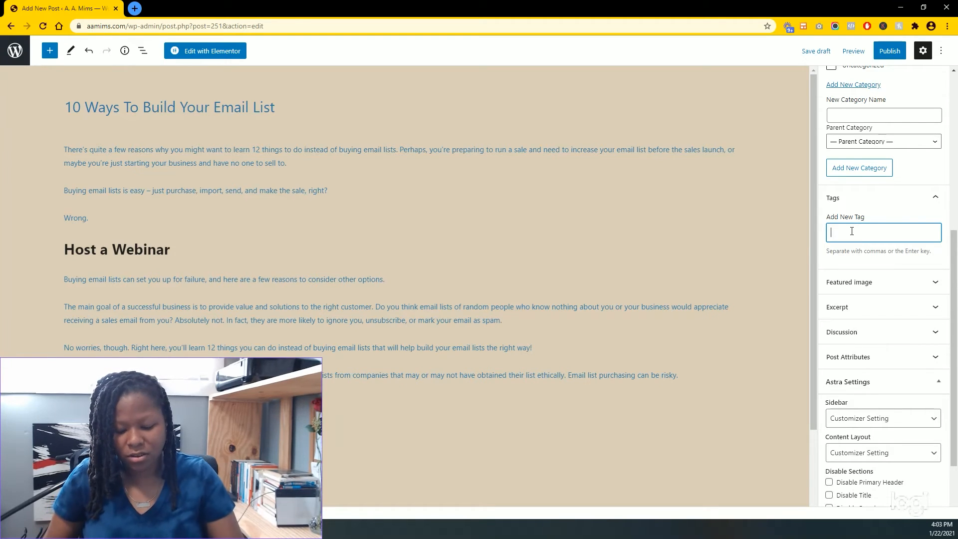
text(Sales)
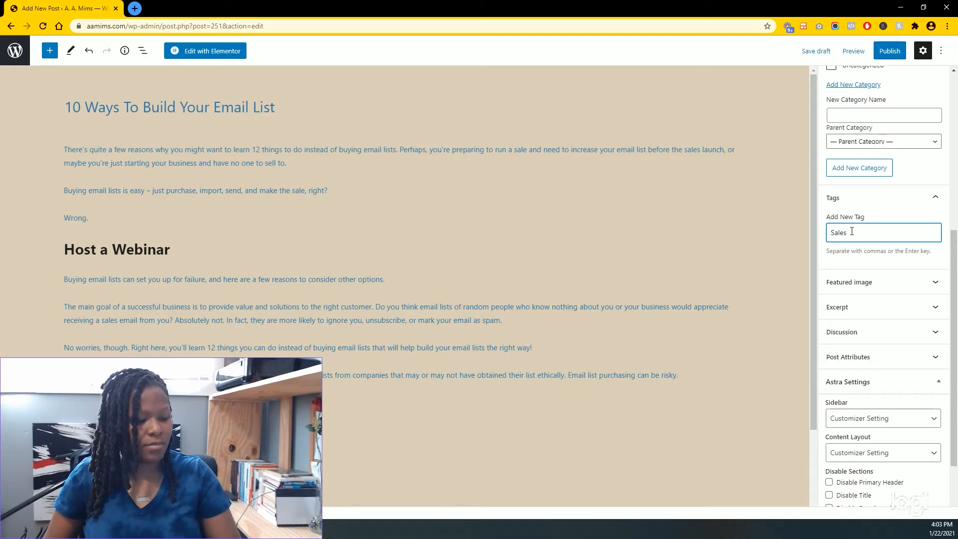
key(Return)
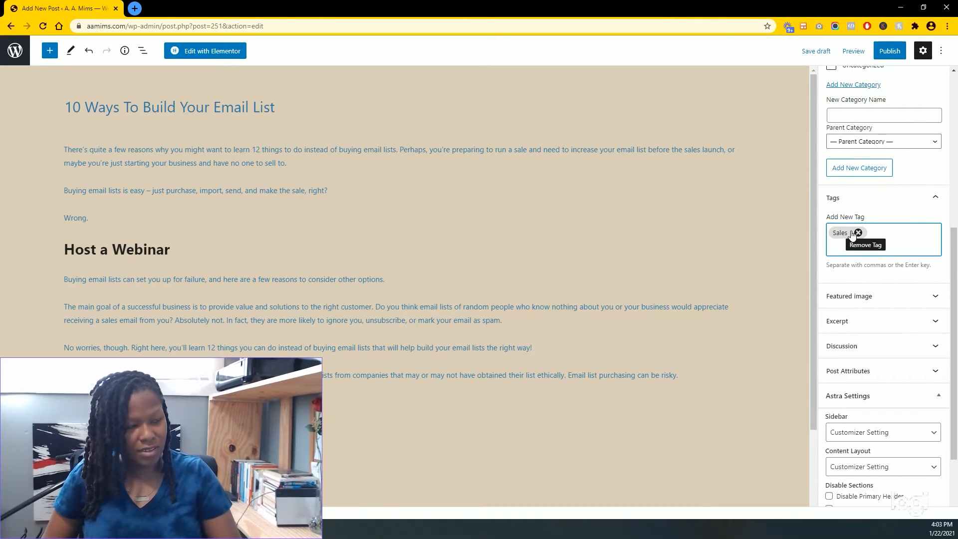
text(Ac)
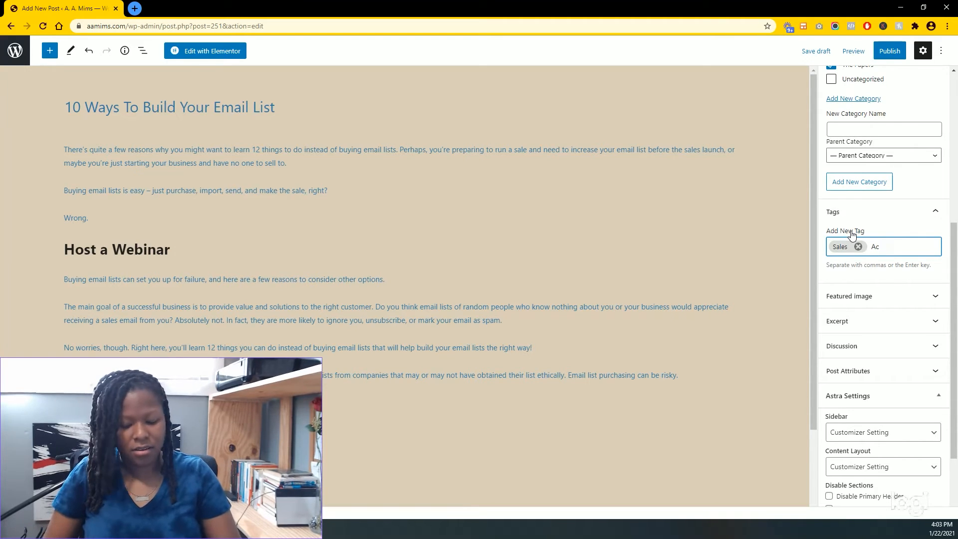
text(tive )
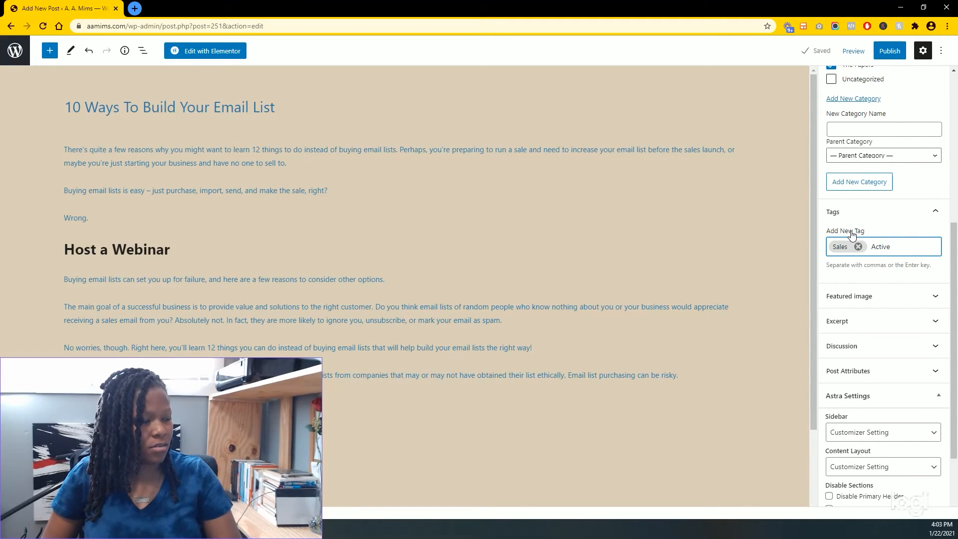
text(Campaign)
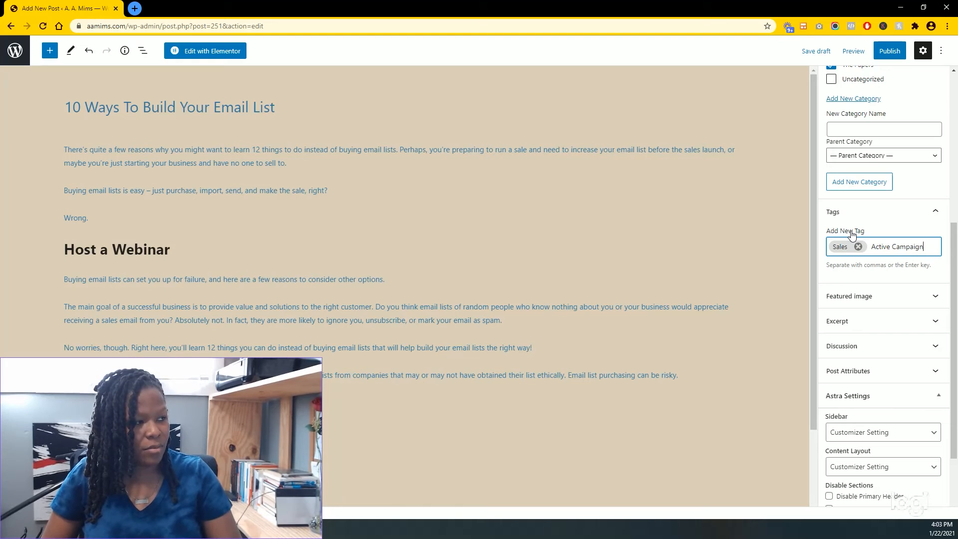
key(Return)
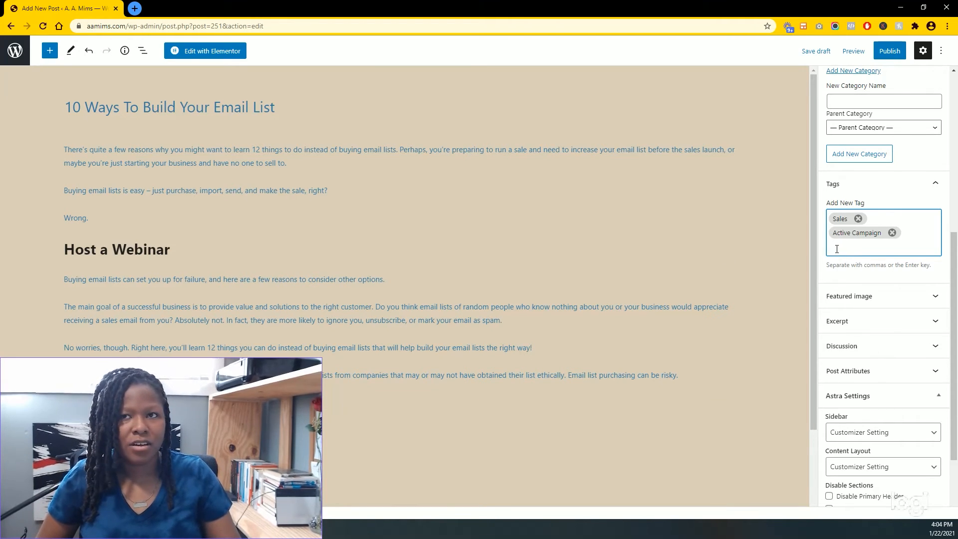
- Add the tag "Small Business" to the post
text(SMall)
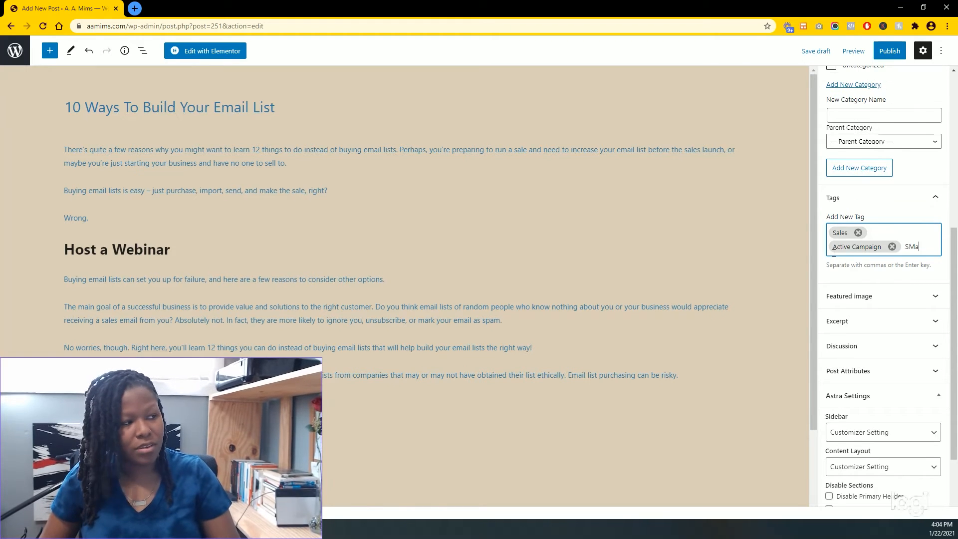
key(BackSpace)
key(BackSpace)
key(BackSpace)
key(BackSpace)
key(BackSpace)
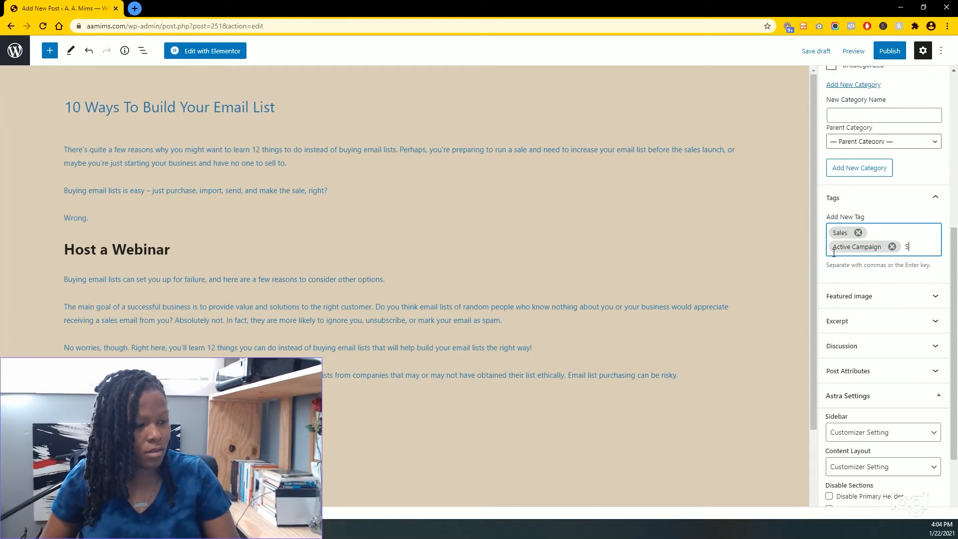
text(mall )
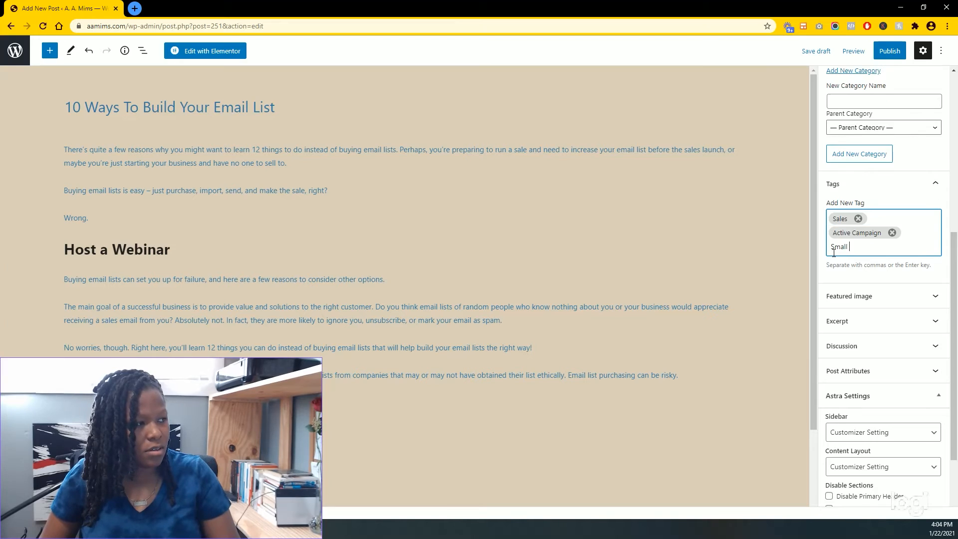
text(Business)
key(Return)
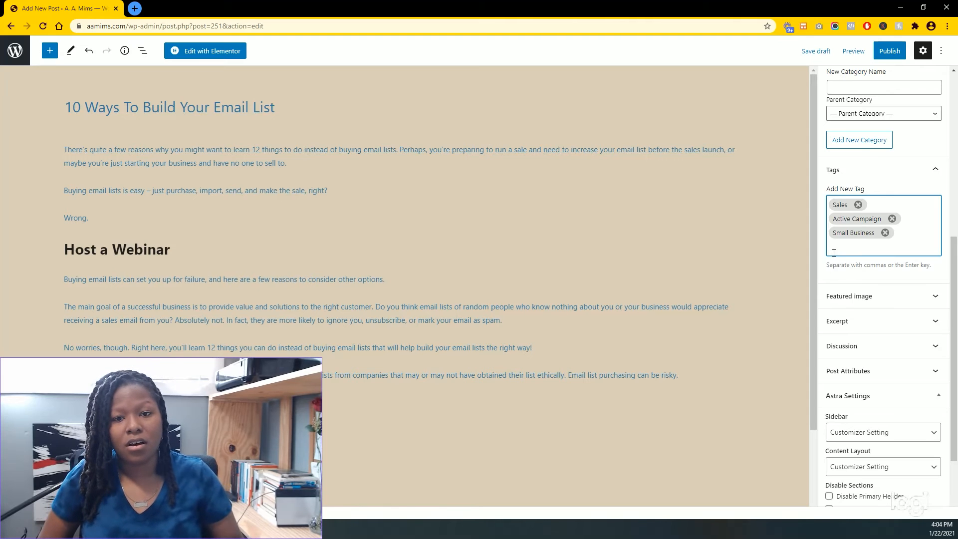
- Remove the tags "Sales", "Active Campaign" and "Small Business" from the post
scroll(838, 250, up, 1)
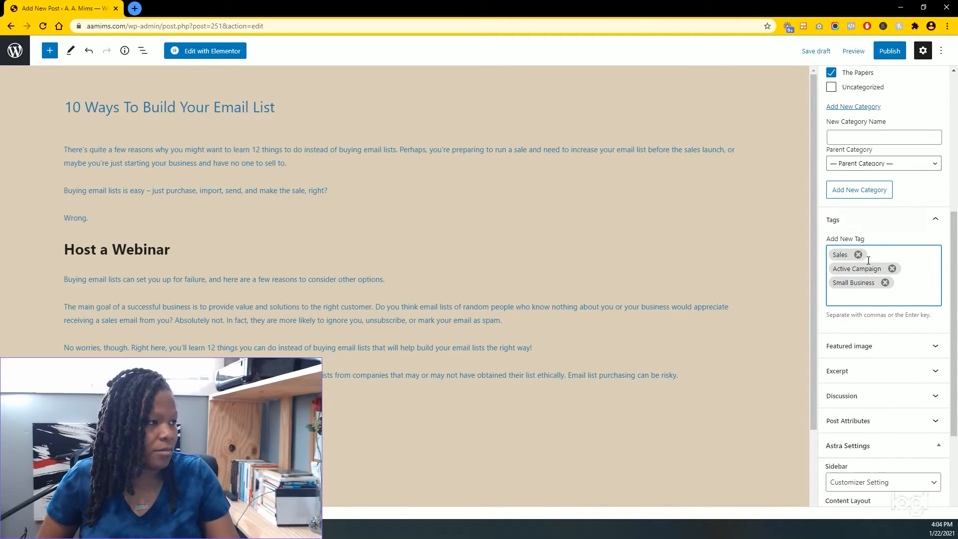
click(857, 254)
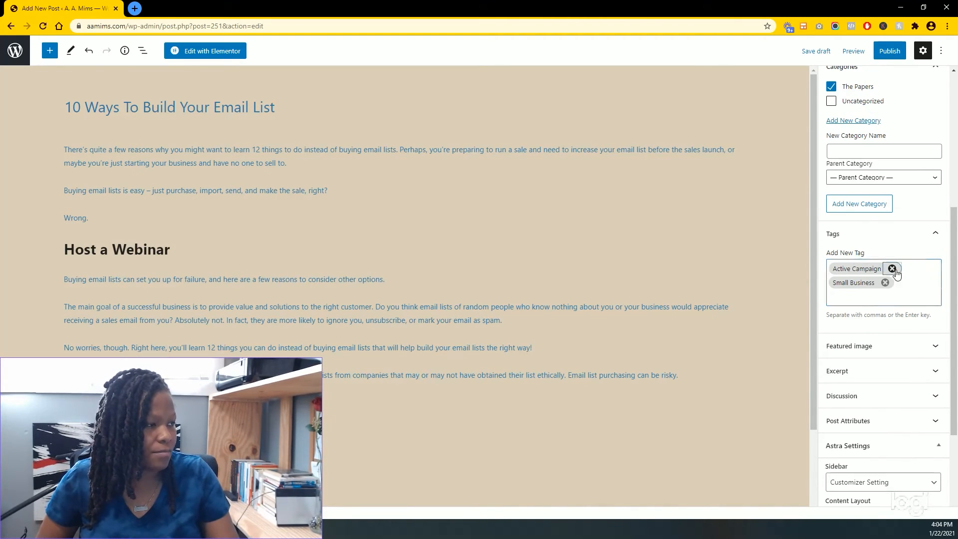
click(891, 269)
click(884, 282)
- Set the media library photo of a laptop on a round table as the post's featured image
scroll(891, 310, down, 3)
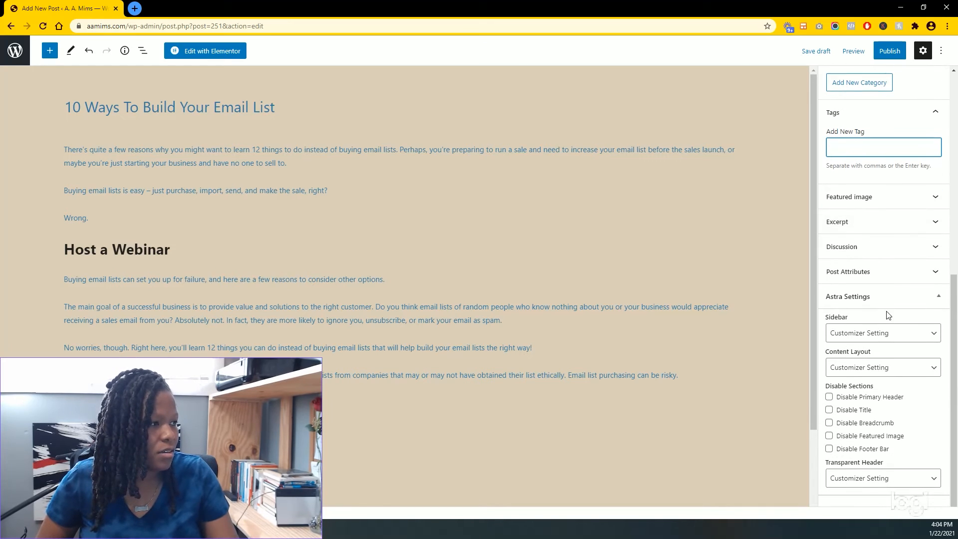
click(849, 200)
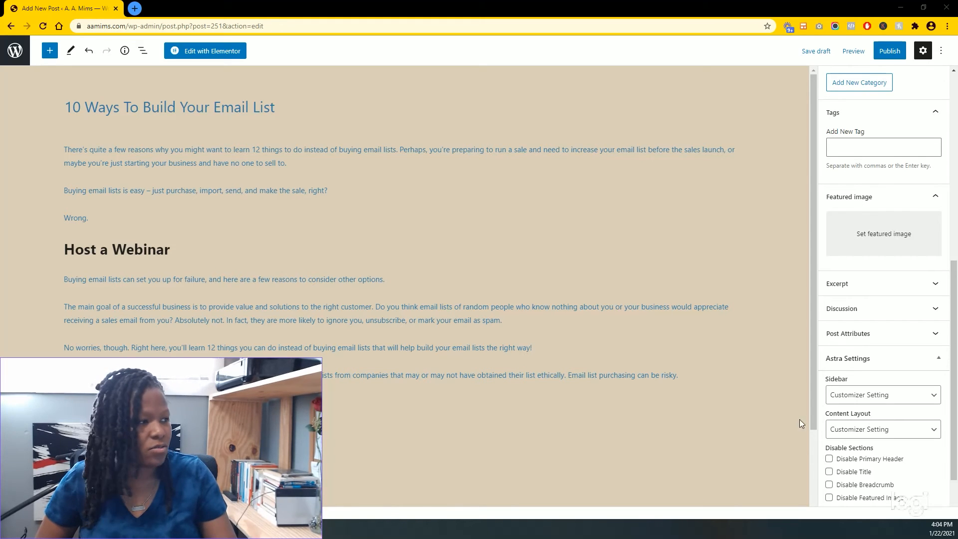
click(892, 238)
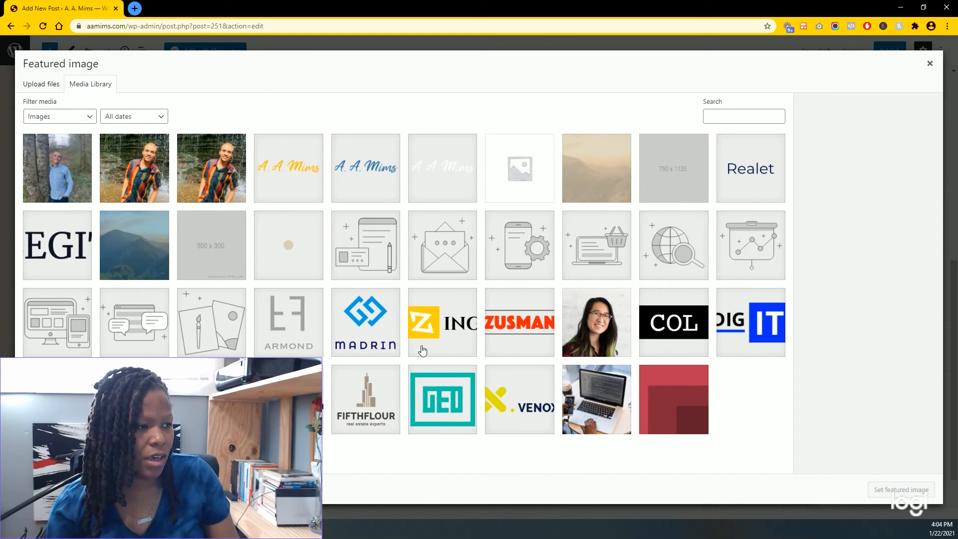
click(608, 409)
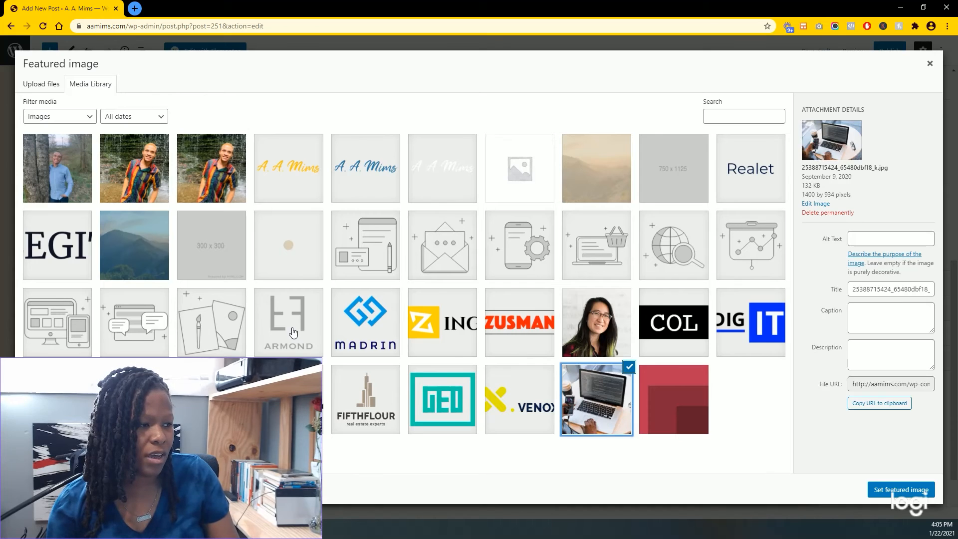
click(874, 491)
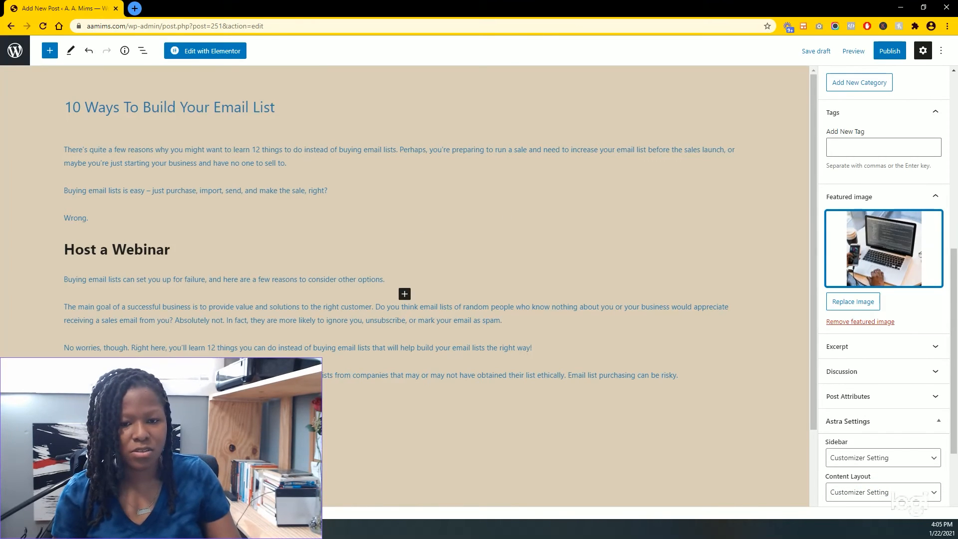
- Review the post's visibility options and its publish date calendar without changing them
scroll(443, 308, down, 3)
scroll(143, 114, up, 3)
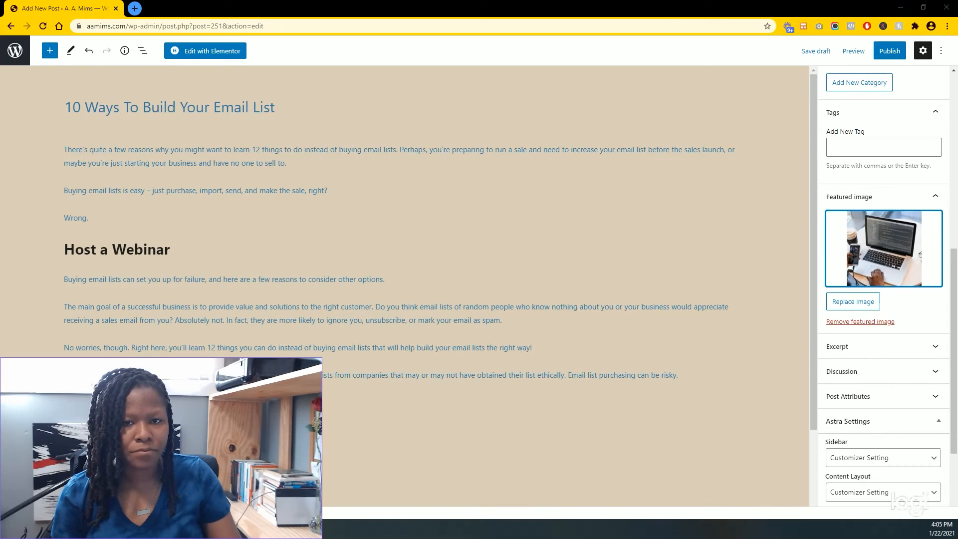
scroll(877, 330, up, 5)
scroll(877, 330, up, 3)
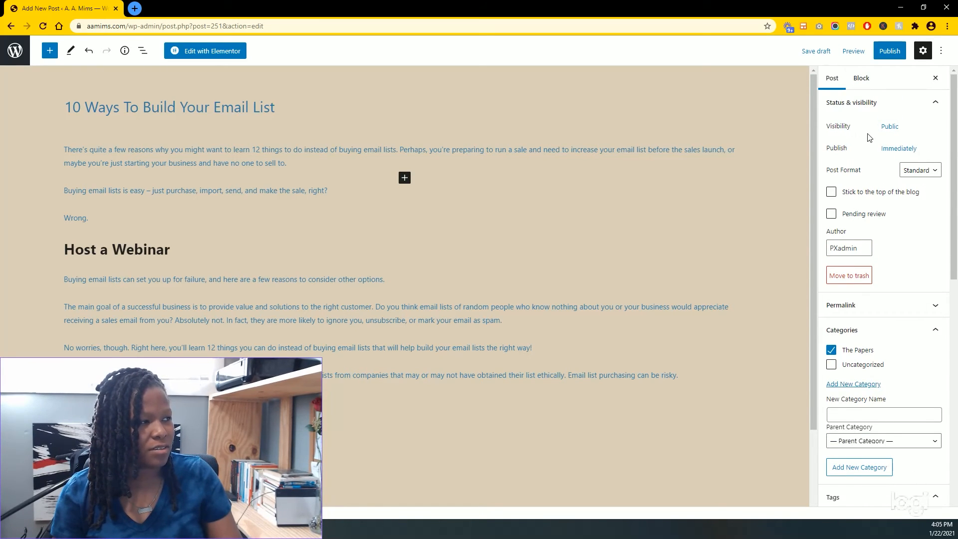
click(890, 129)
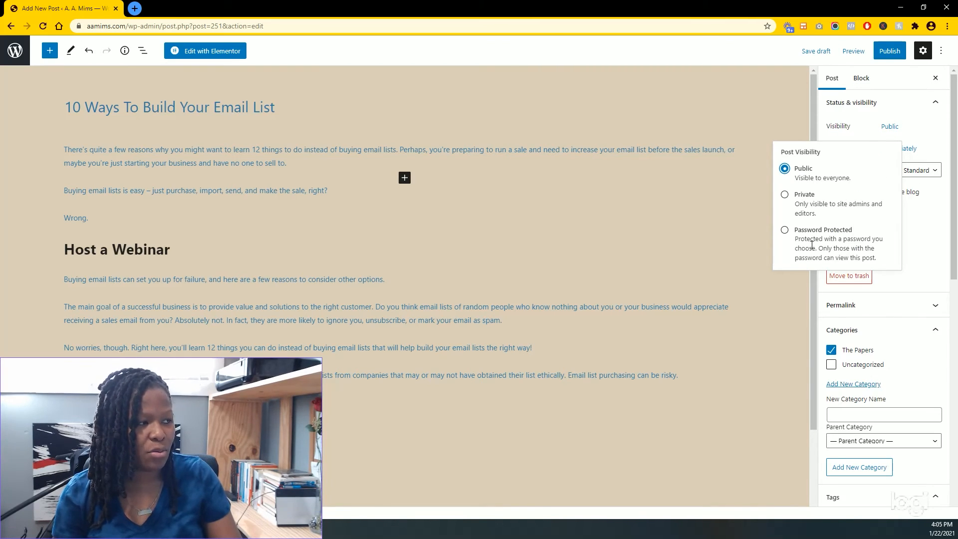
click(929, 125)
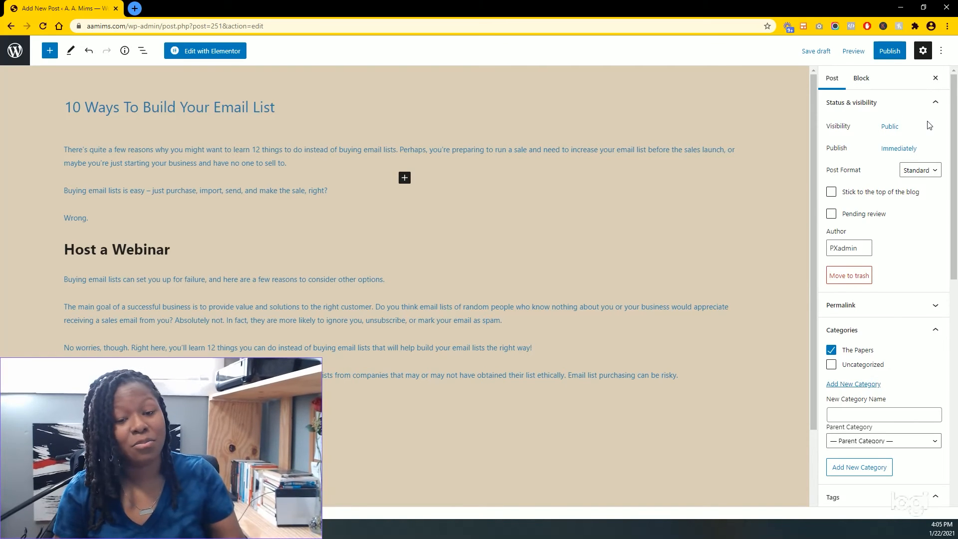
click(895, 154)
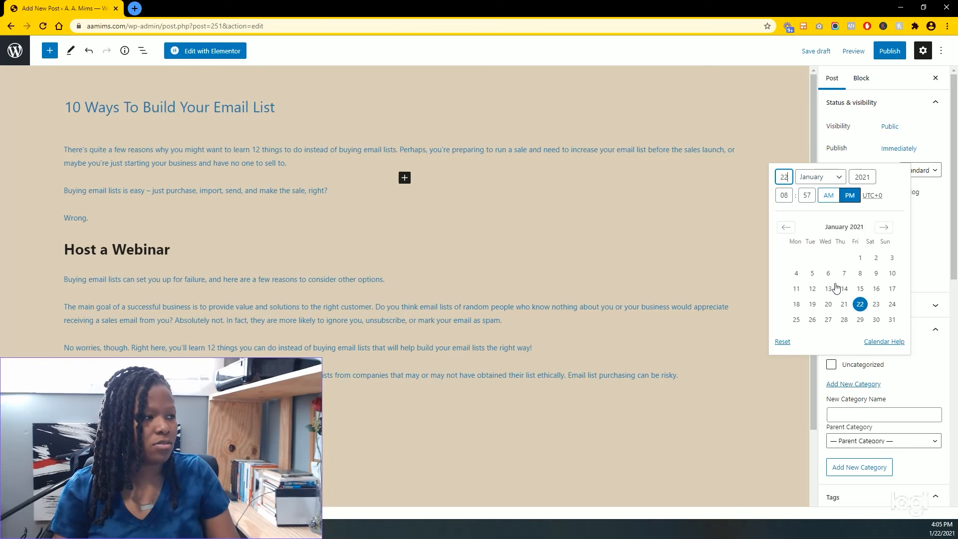
click(928, 137)
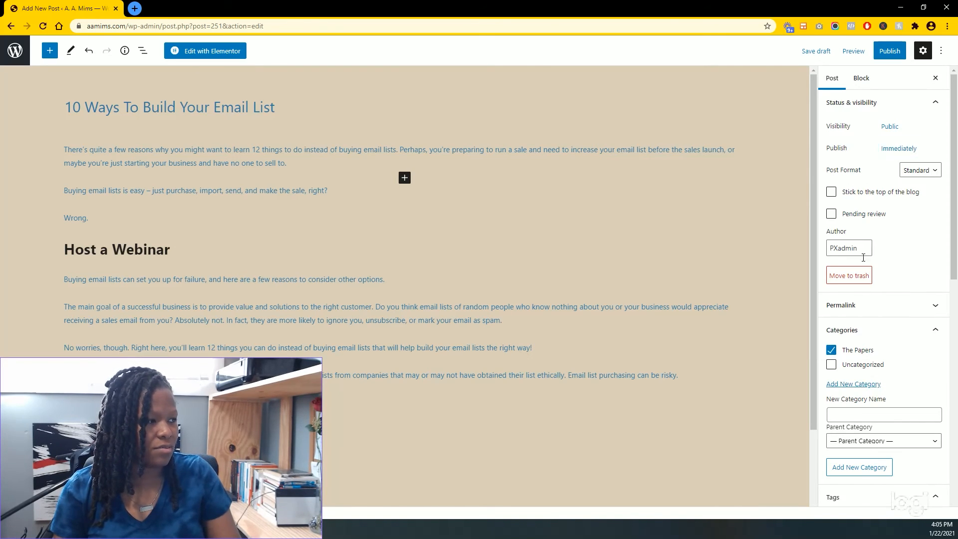
- Publish the post publicly and immediately, passing the pre-publish check
click(889, 51)
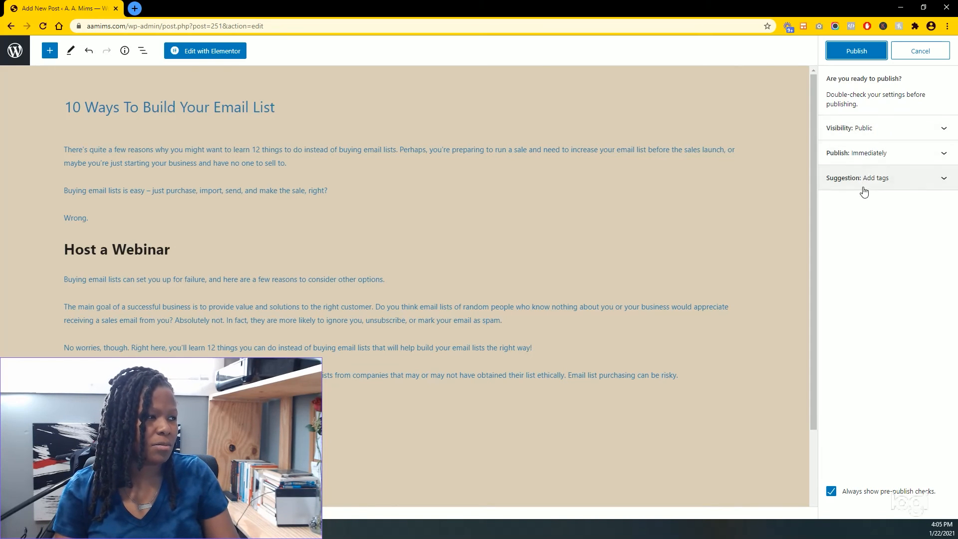
click(854, 53)
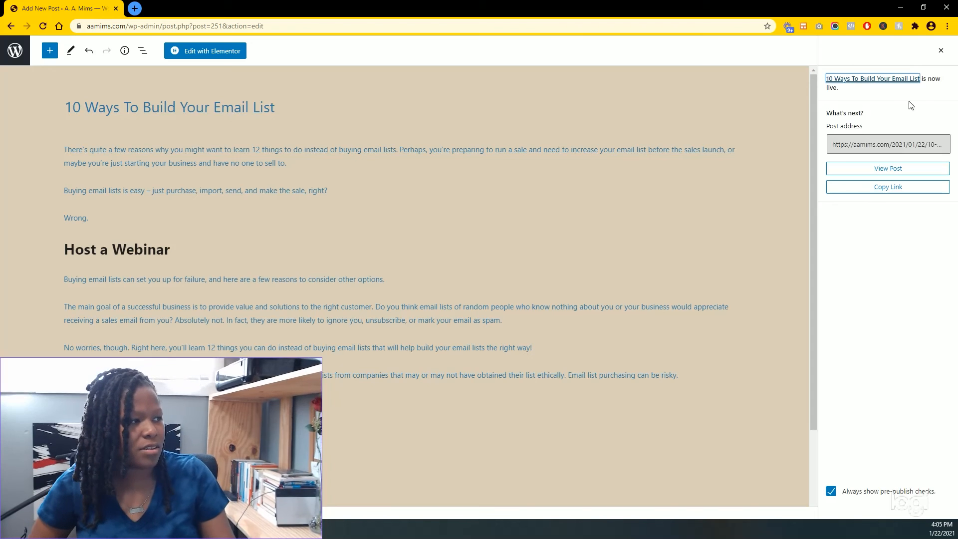
- View the published post on the live site, look through its image and article text, and return to the post editor
click(887, 169)
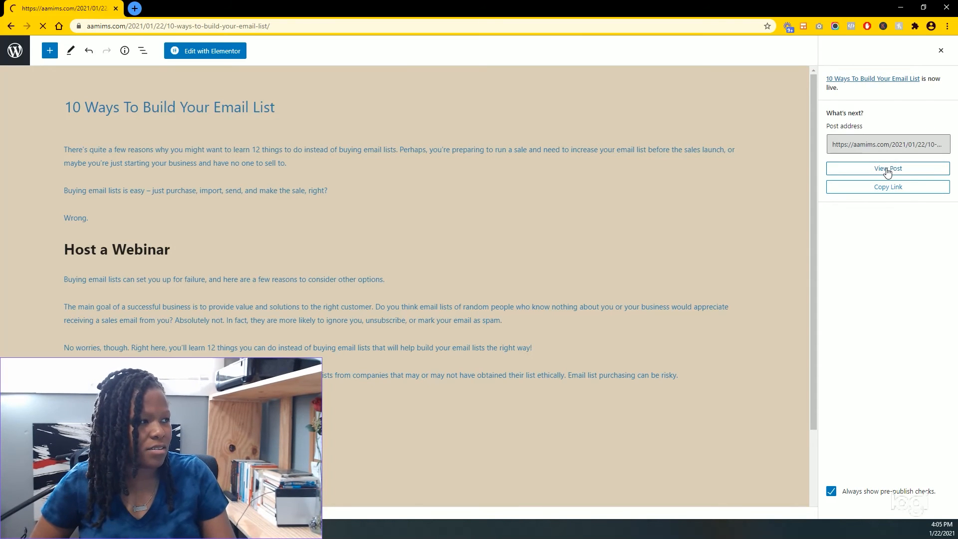
scroll(699, 154, down, 3)
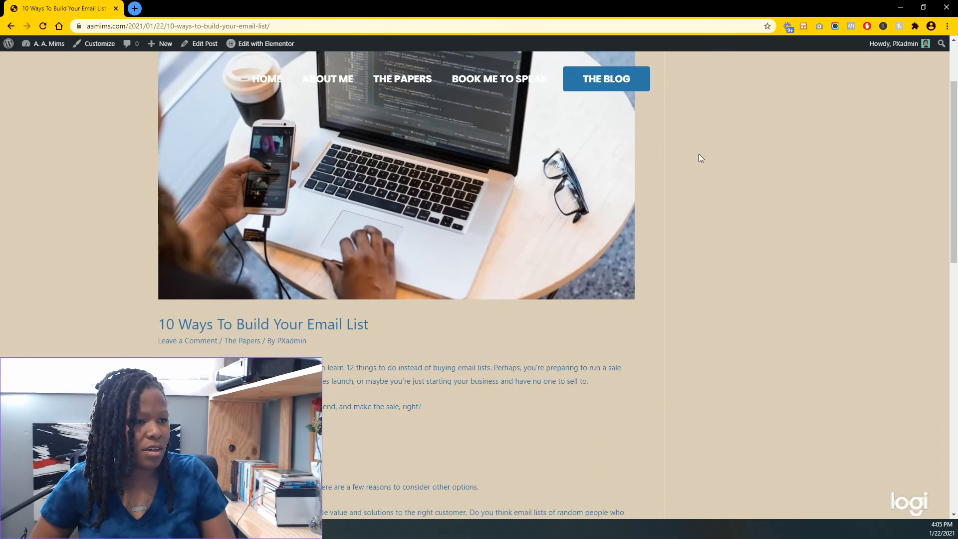
scroll(695, 156, up, 3)
scroll(507, 265, down, 15)
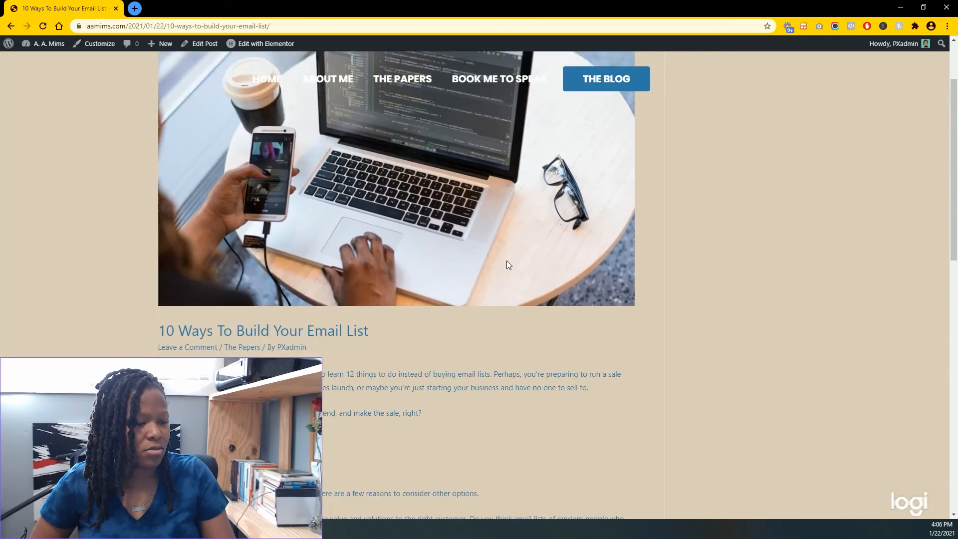
scroll(363, 272, up, 15)
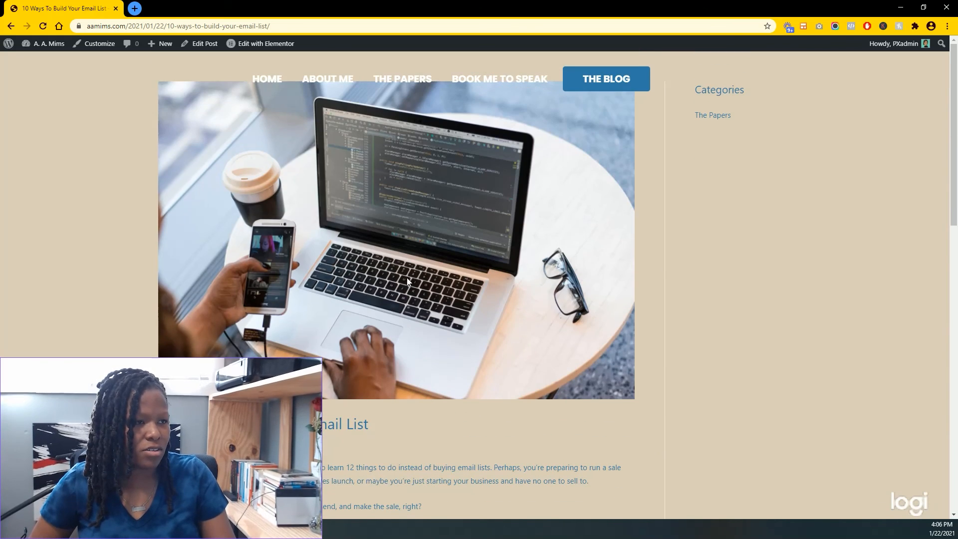
click(12, 28)
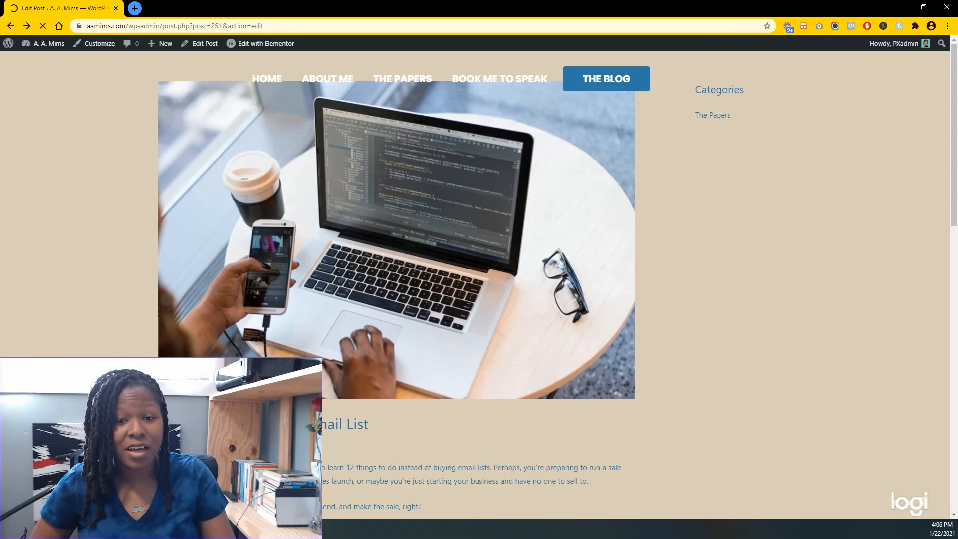